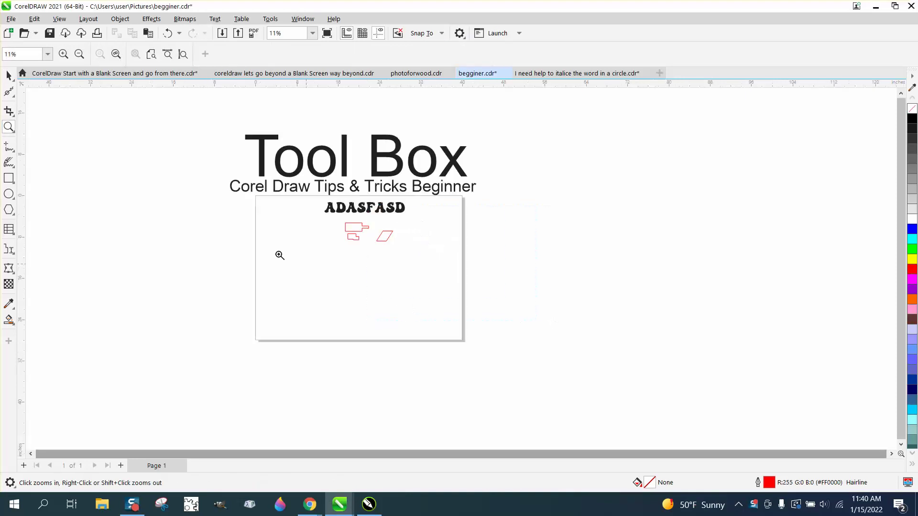
Step: Set the default font for new artistic and paragraph text to a Abstract Groovy
drag(220, 123, 501, 270)
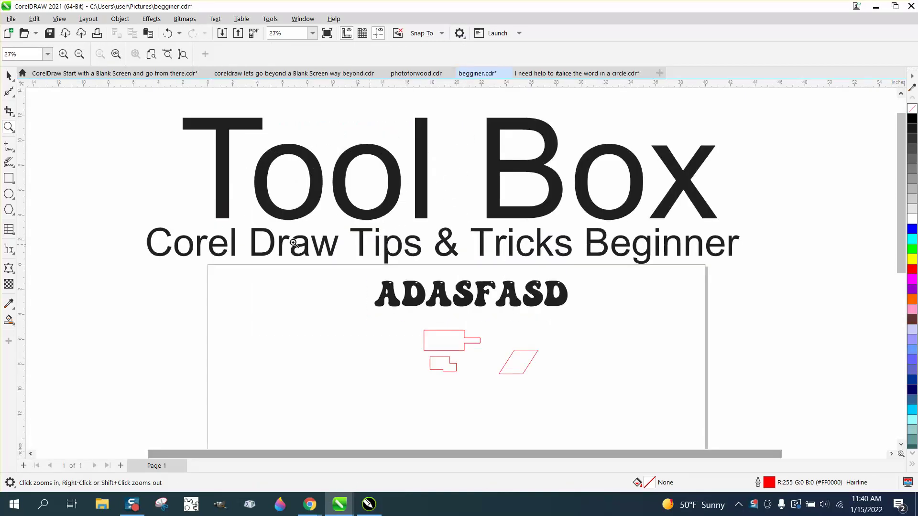
click(15, 237)
click(31, 229)
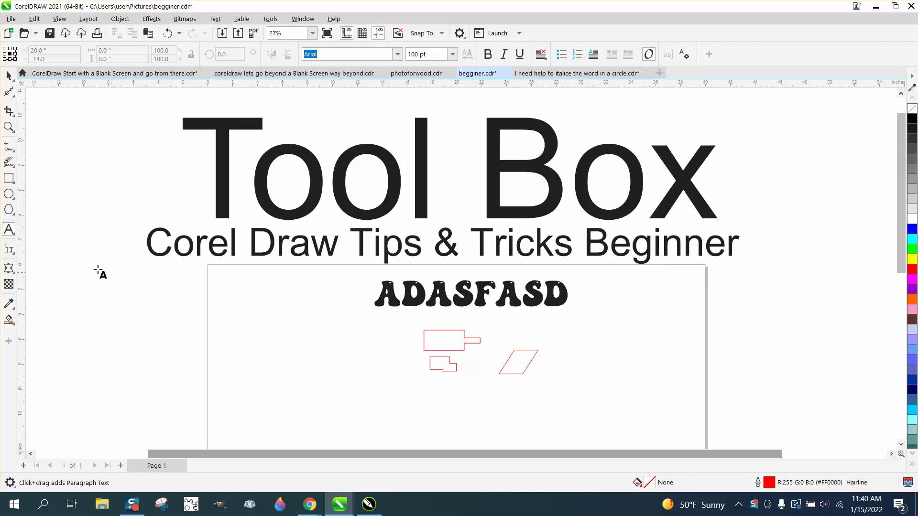
click(14, 239)
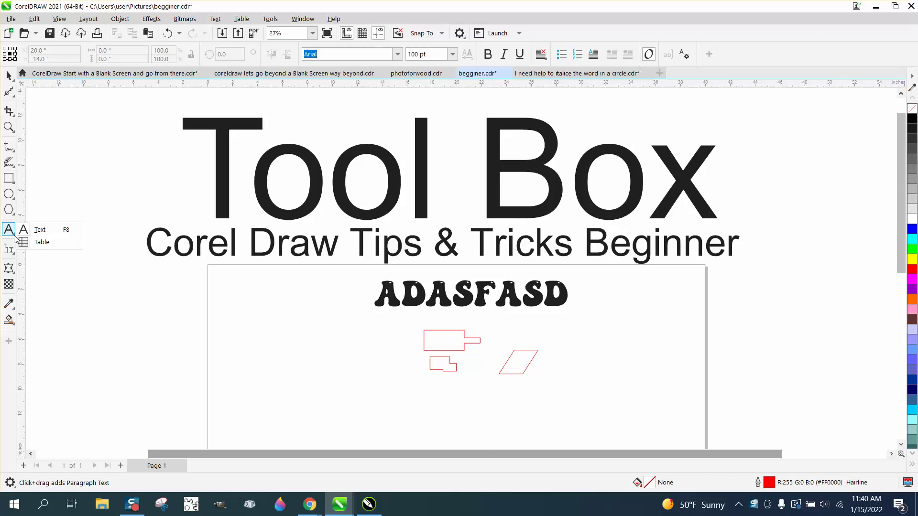
click(41, 230)
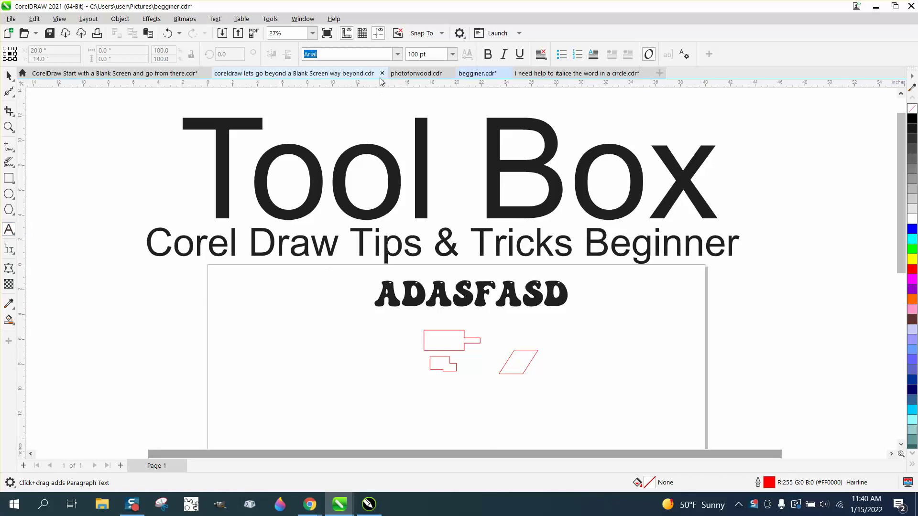
click(397, 54)
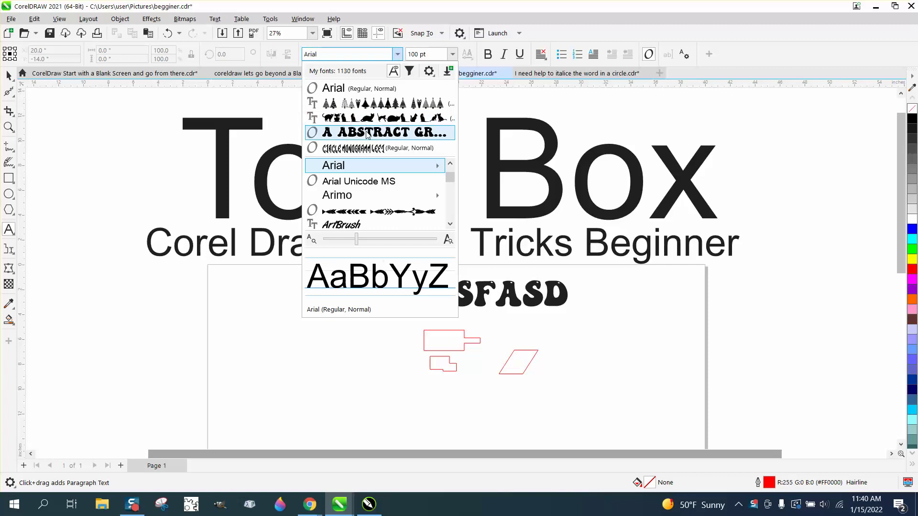
click(367, 134)
click(372, 243)
click(476, 300)
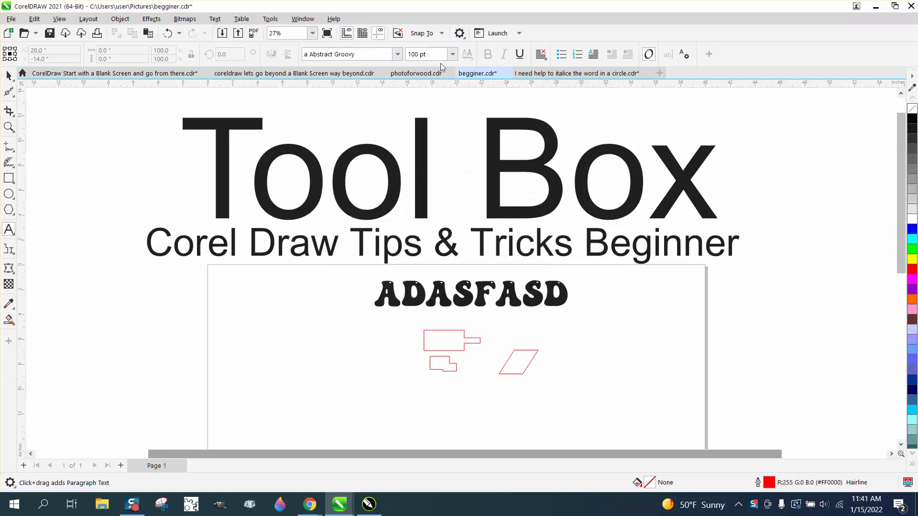
Step: Set the default text size to 200 pt and add the text DFADSFADSF on the page
click(452, 54)
click(437, 243)
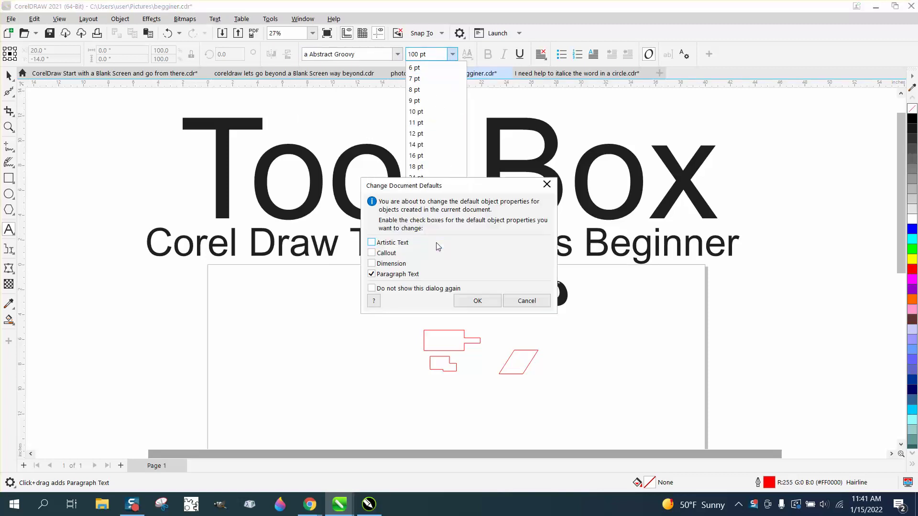
click(477, 300)
click(280, 375)
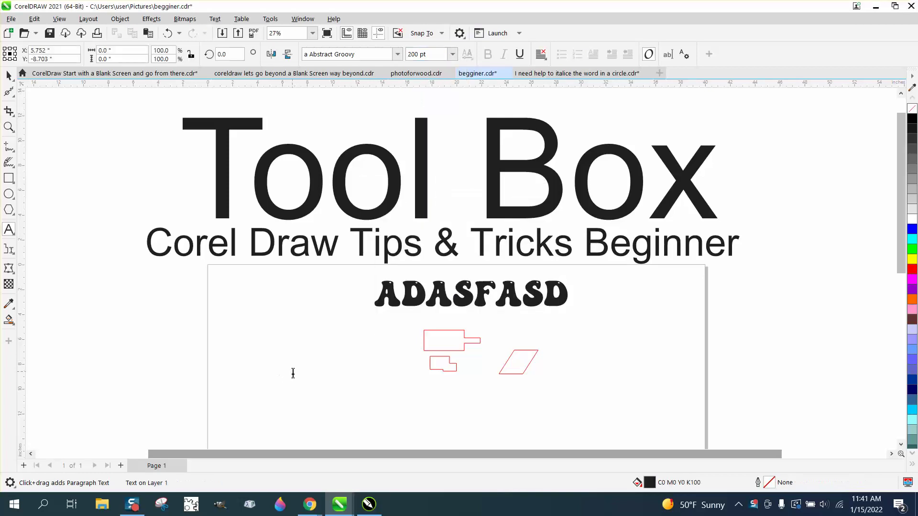
text(DFADSFADSF)
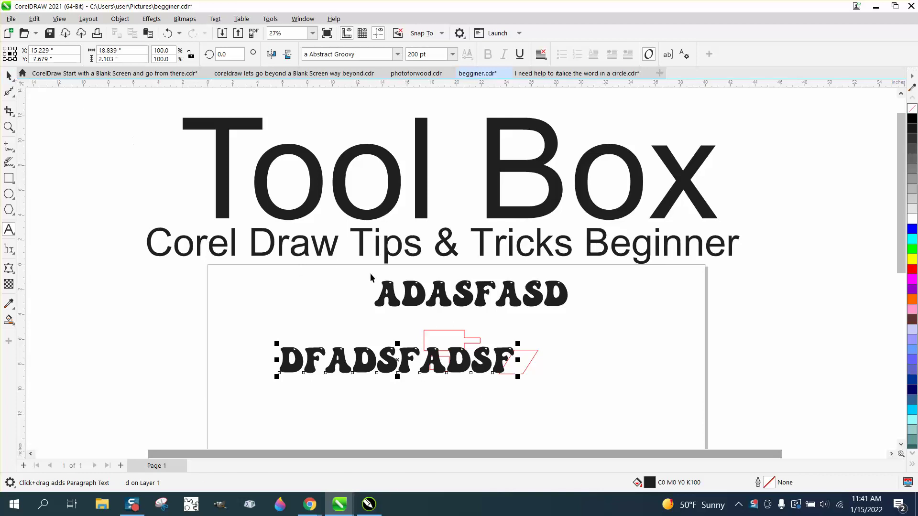
Step: Move the DFADSFADSF text below the red shapes and set its font size to 100 pt
click(9, 75)
drag(391, 372, 395, 416)
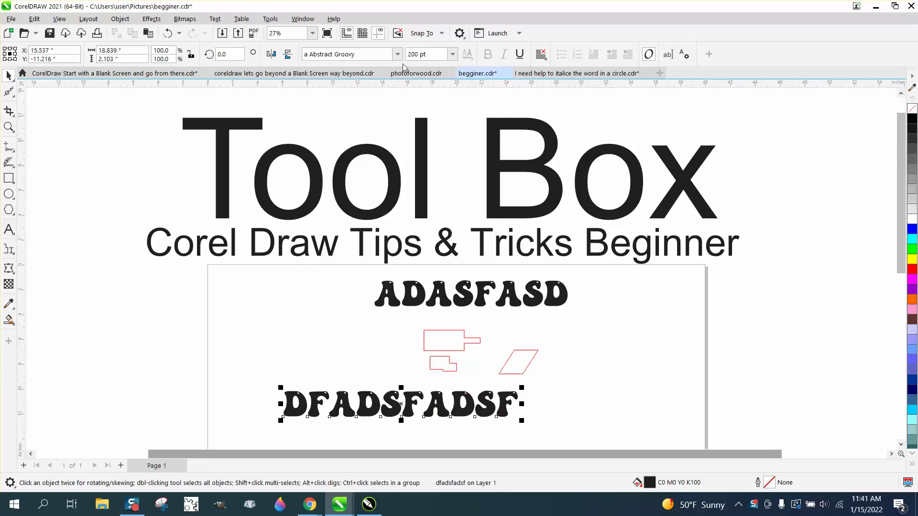
click(452, 54)
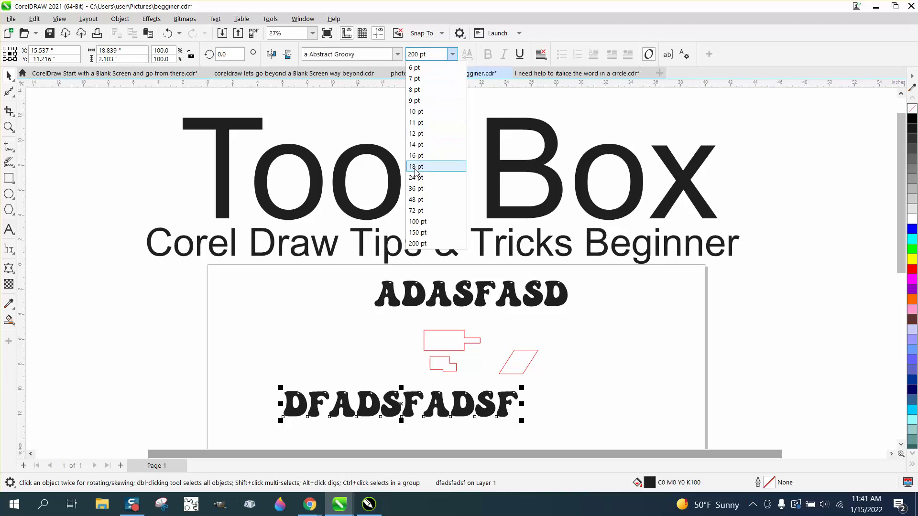
click(417, 222)
Step: Enlarge the ADASFASD text to 300 pt and shift it left along the page's upper edge
click(416, 290)
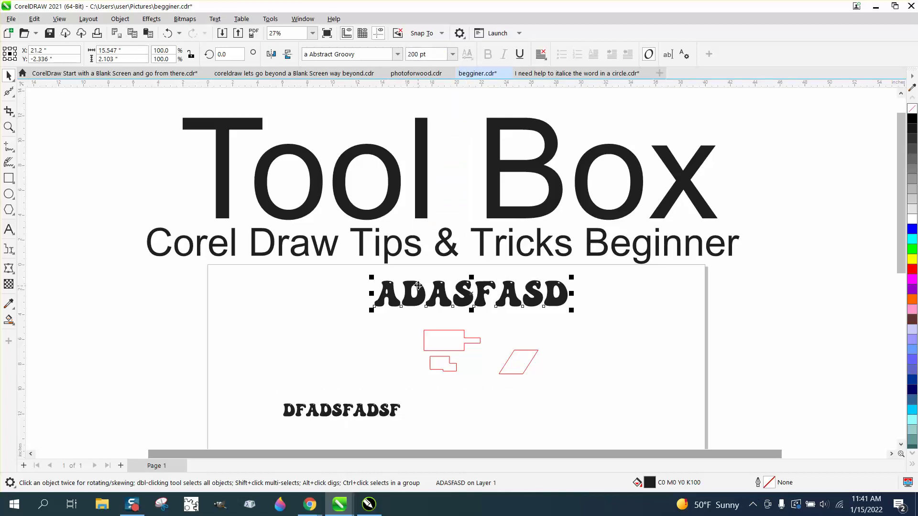
click(453, 55)
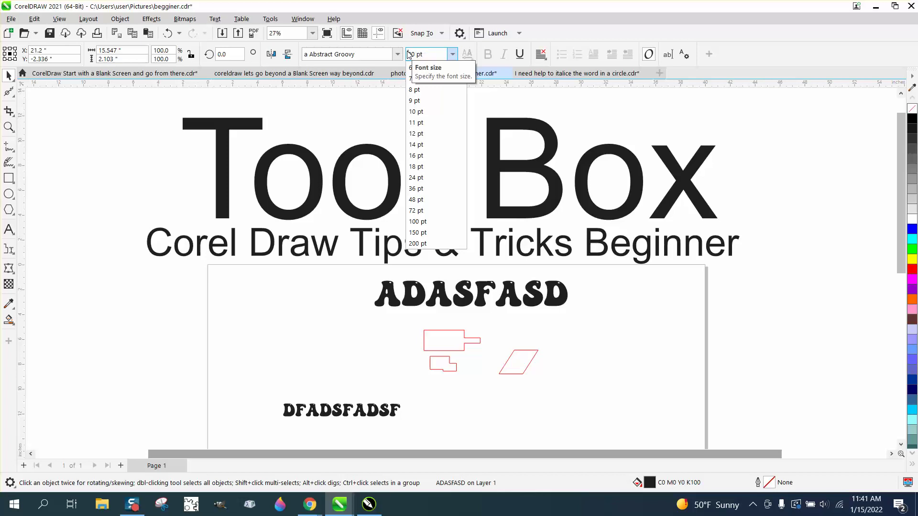
key(Return)
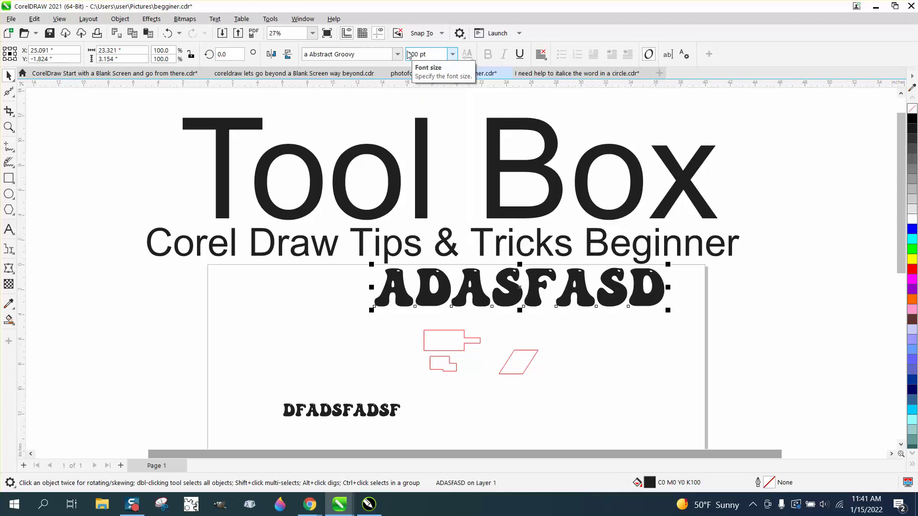
drag(532, 301, 489, 305)
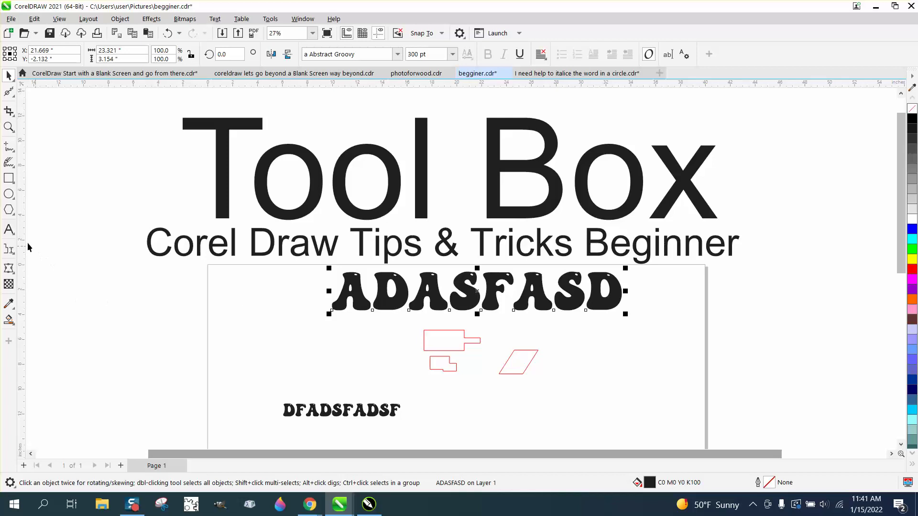
click(13, 234)
click(32, 230)
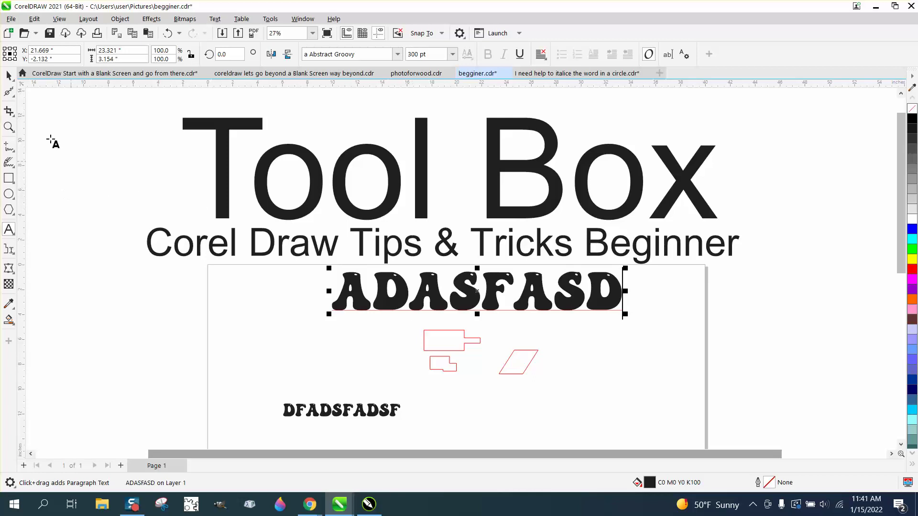
key(Escape)
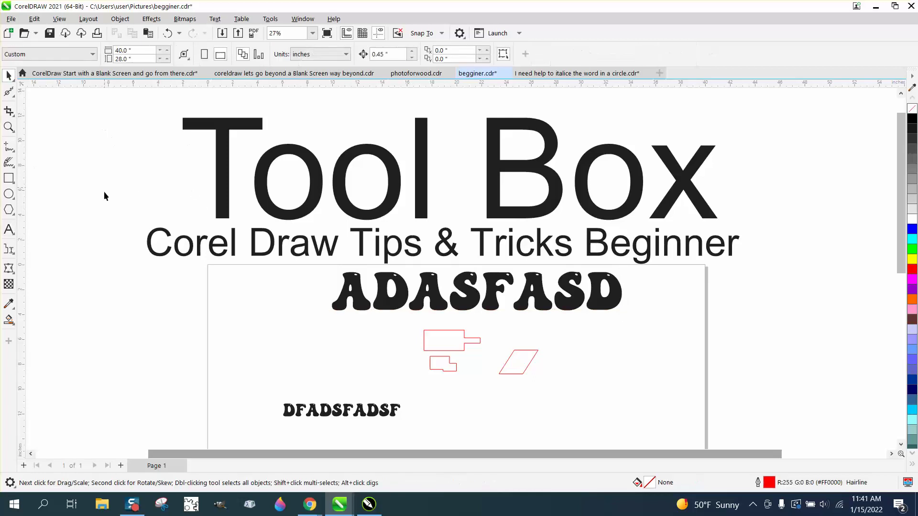
Step: Change the default font for new artistic and paragraph text to Arial
click(9, 230)
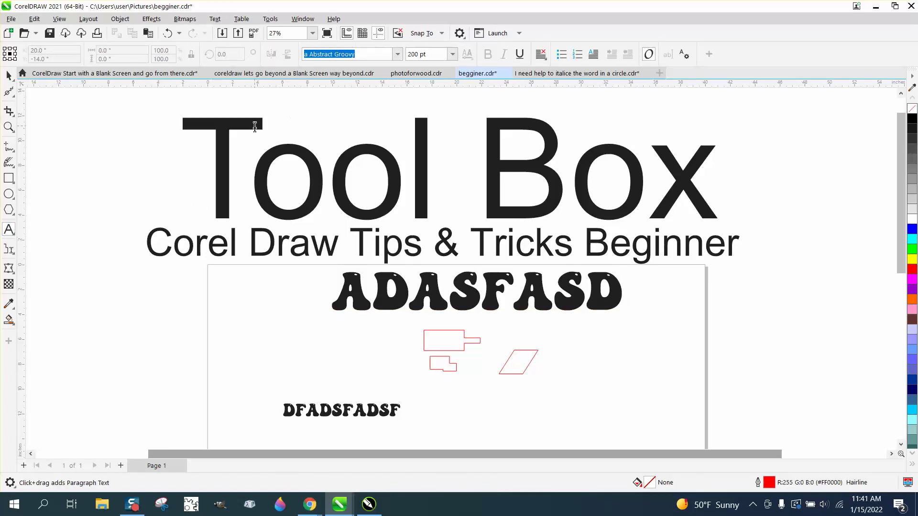
click(397, 54)
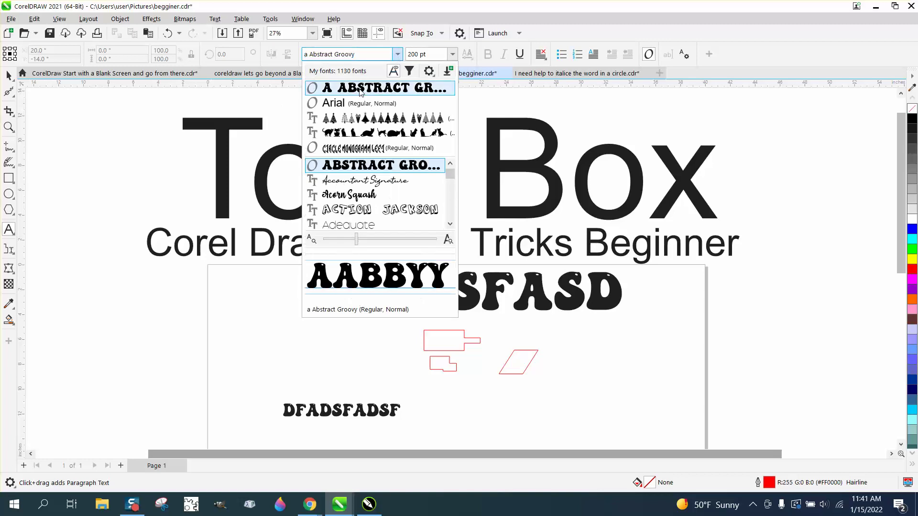
click(340, 105)
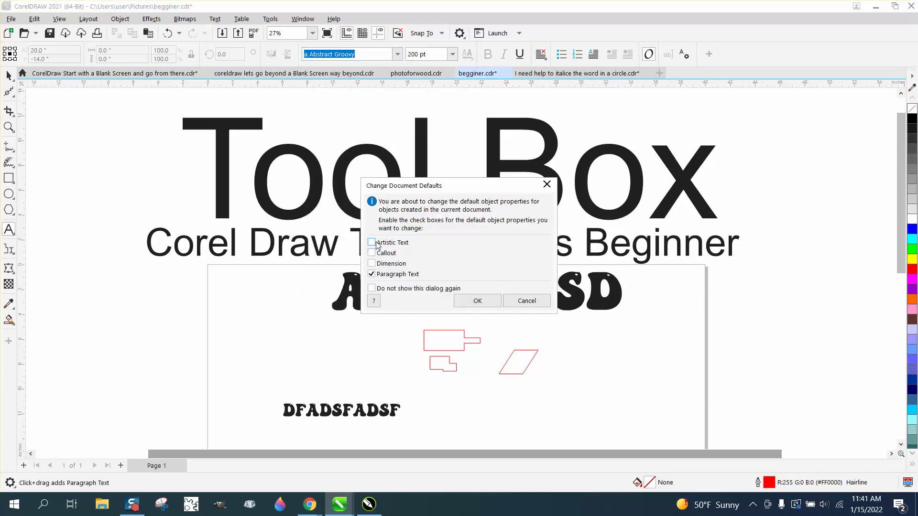
click(373, 242)
click(478, 301)
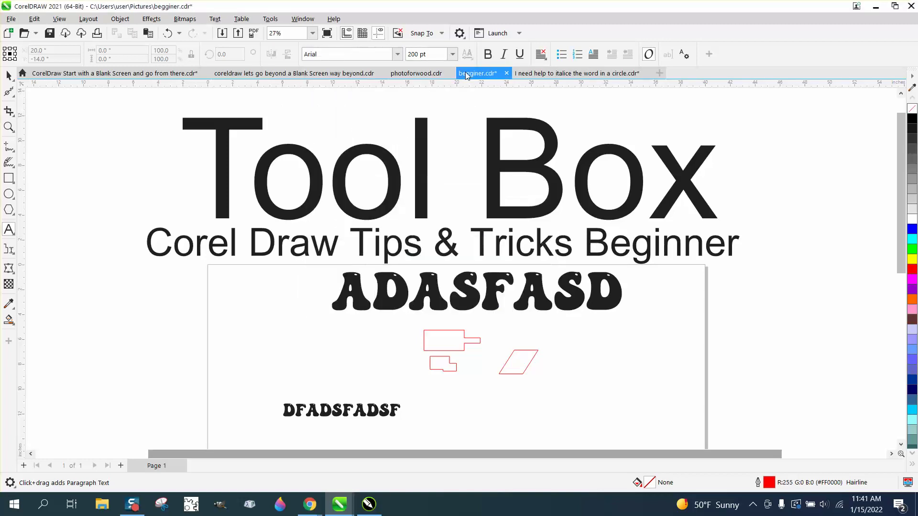
Step: Set the default artistic and paragraph text size to 72 pt and add the text fadfdsfds to the left of ADASFASD
click(453, 54)
click(412, 211)
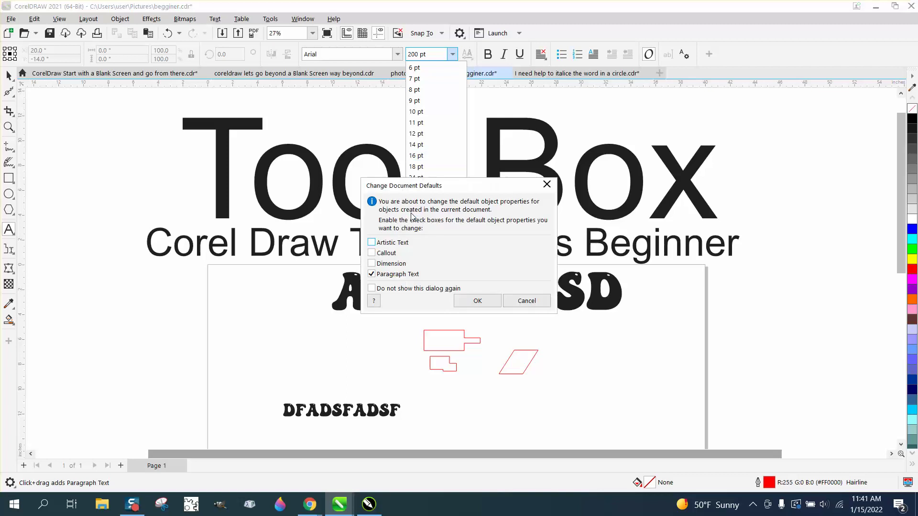
click(372, 243)
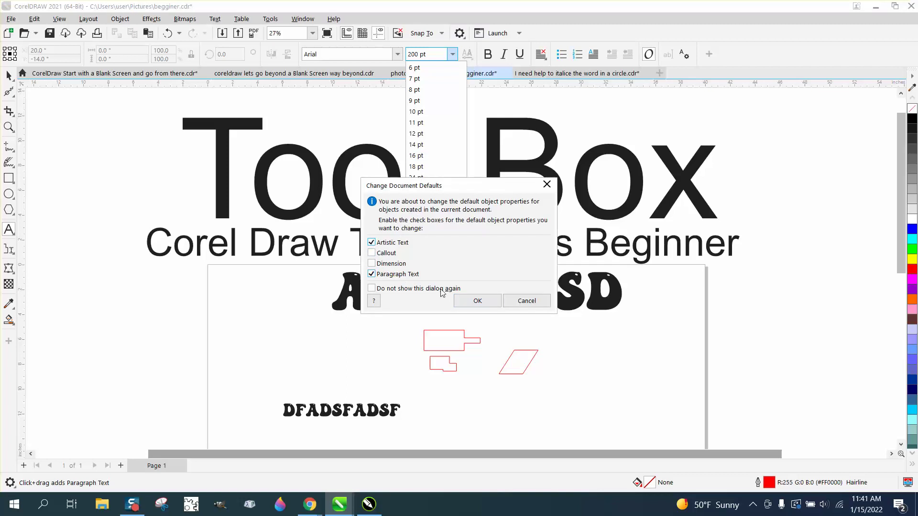
click(478, 301)
click(239, 300)
text(fadfdsfds)
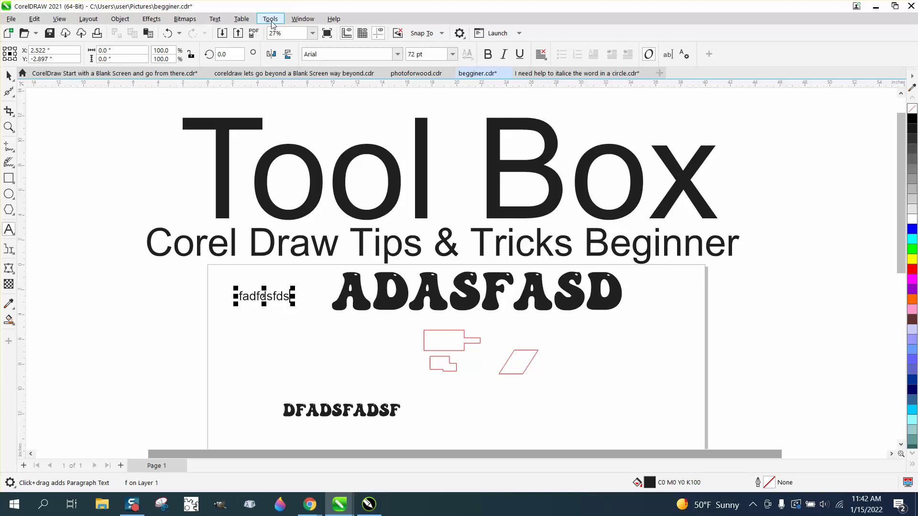
click(271, 19)
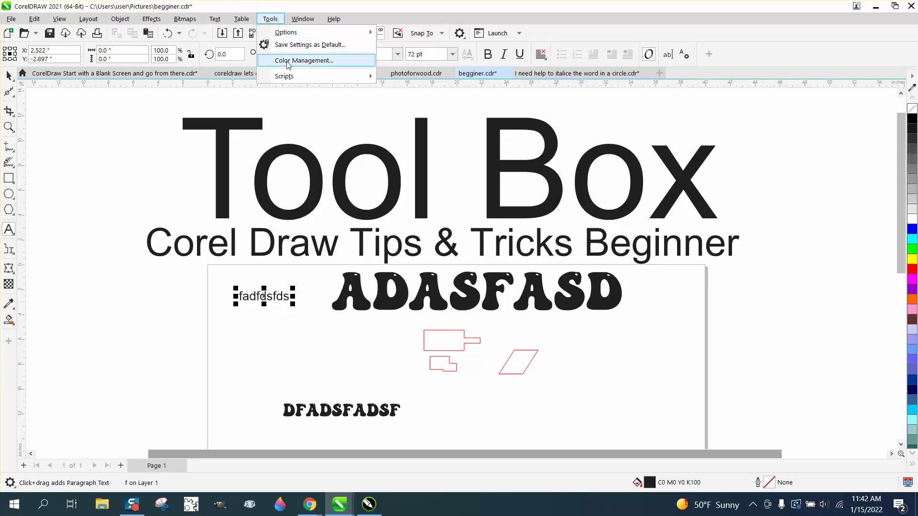
click(304, 133)
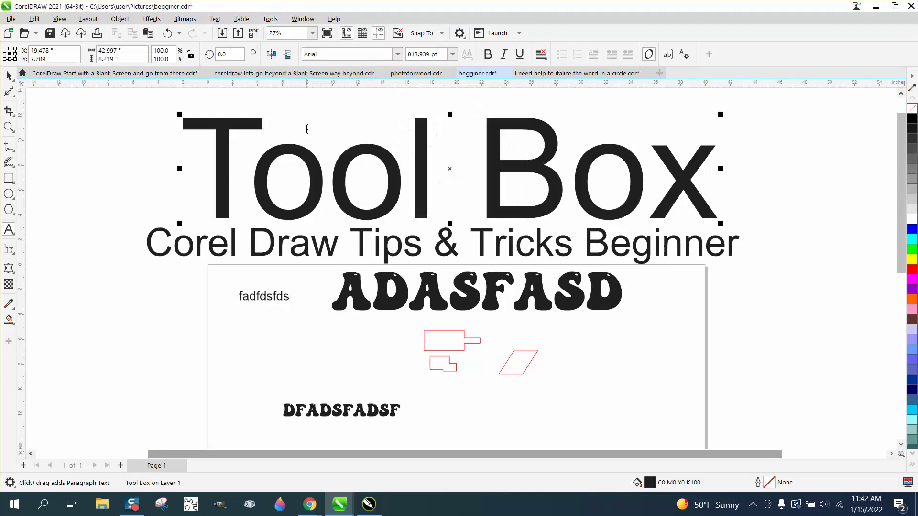
click(8, 76)
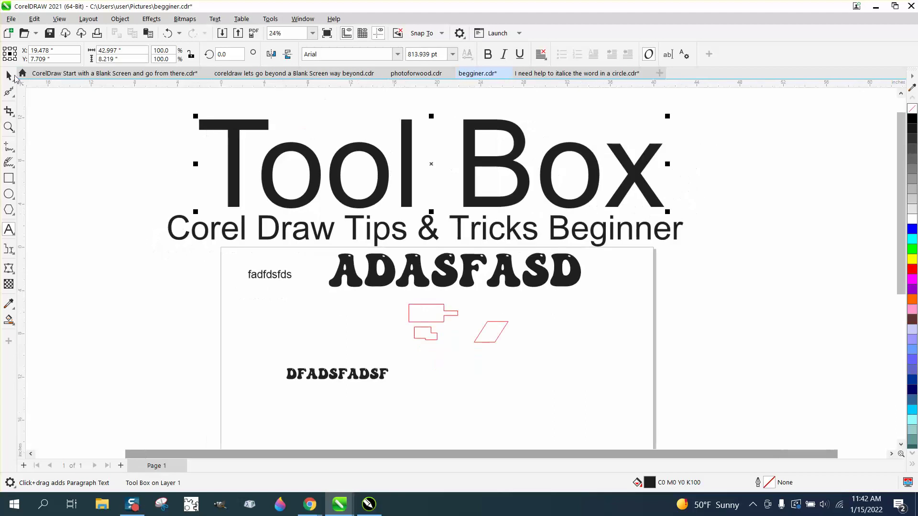
click(184, 128)
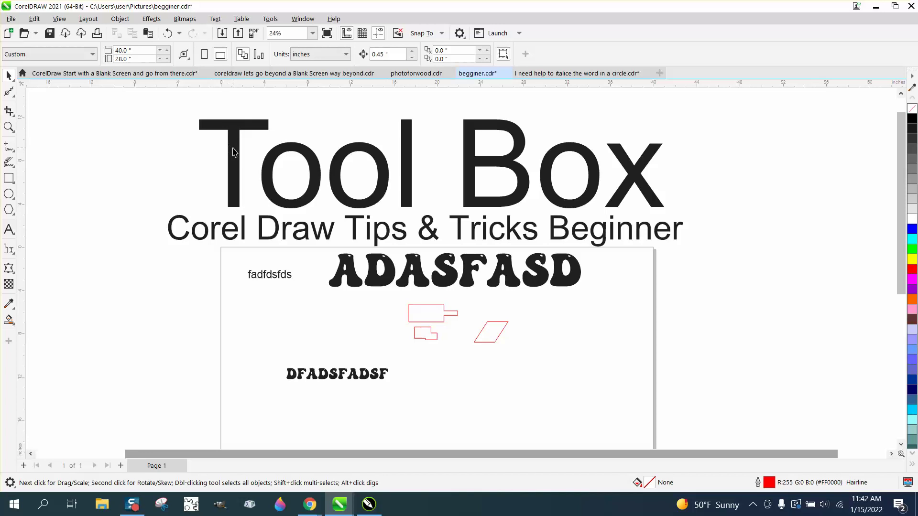
click(9, 230)
click(172, 263)
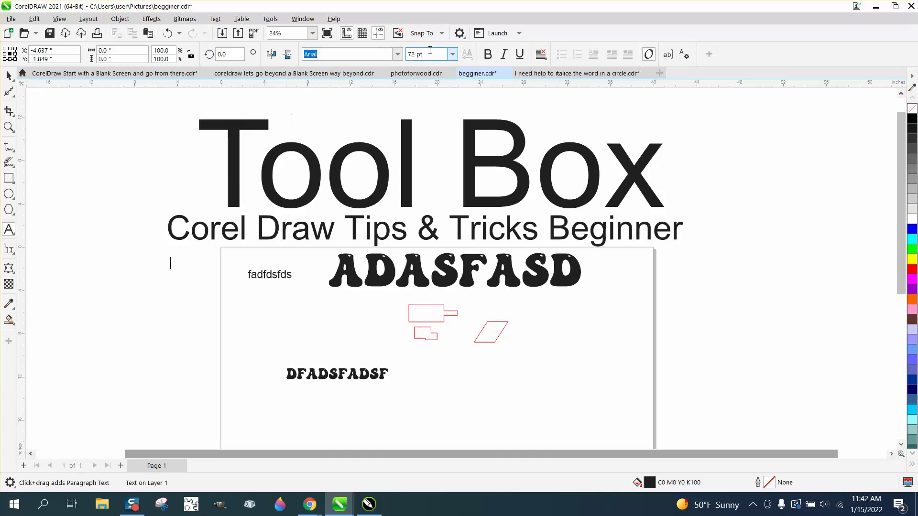
Step: Draw a table with four rows and four columns in the empty area to the right of the page
click(15, 238)
click(43, 243)
scroll(162, 317, down, 1)
drag(452, 211, 574, 243)
click(8, 127)
drag(451, 192, 656, 265)
scroll(229, 241, down, 1)
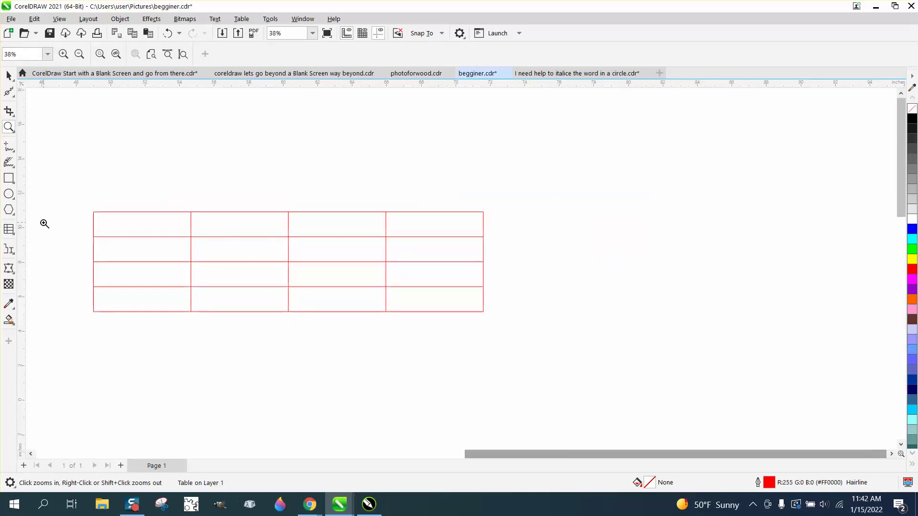
Step: Dimension the width and the height of the table's upper-left cell
click(12, 253)
click(36, 248)
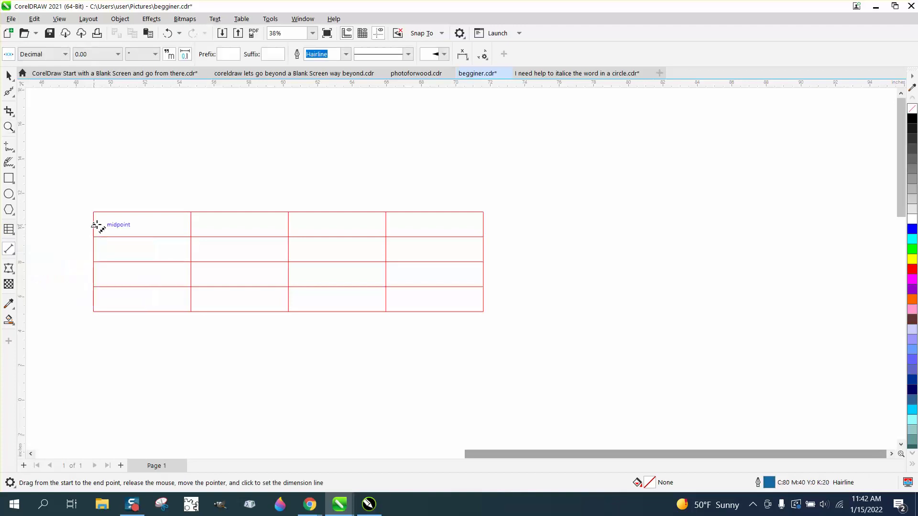
drag(94, 222, 158, 237)
click(191, 186)
click(154, 229)
key(z)
drag(112, 179, 213, 252)
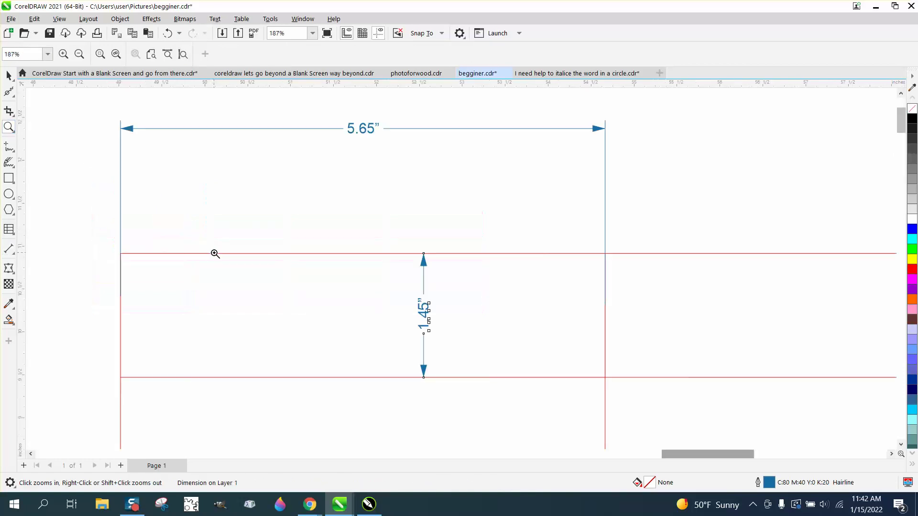
scroll(201, 250, down, 2)
scroll(196, 246, down, 6)
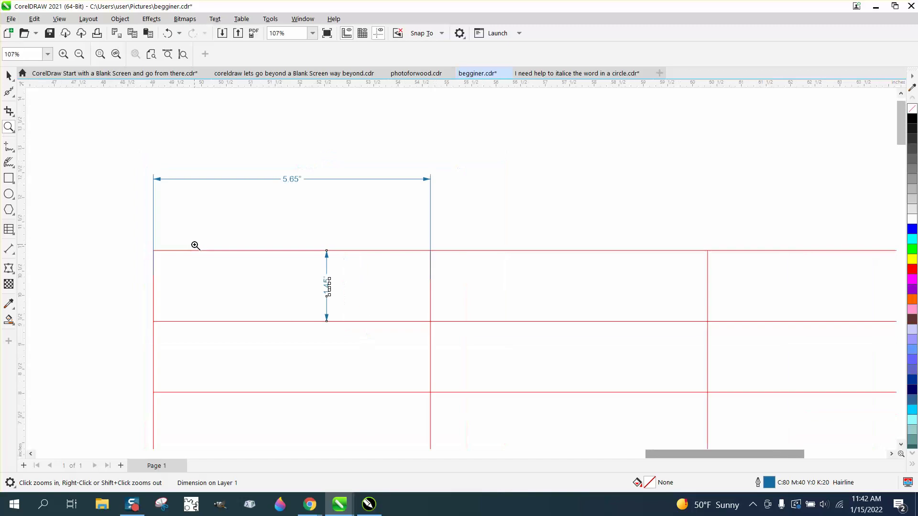
Step: Draw a rectangle above the table and set its size to 5.65 inches wide by 1.45 inches high
click(9, 179)
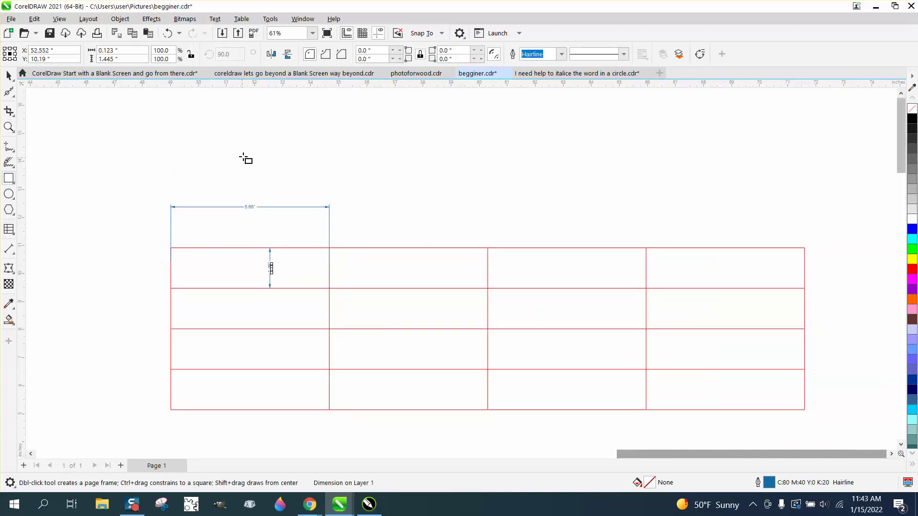
drag(256, 136, 367, 162)
click(120, 51)
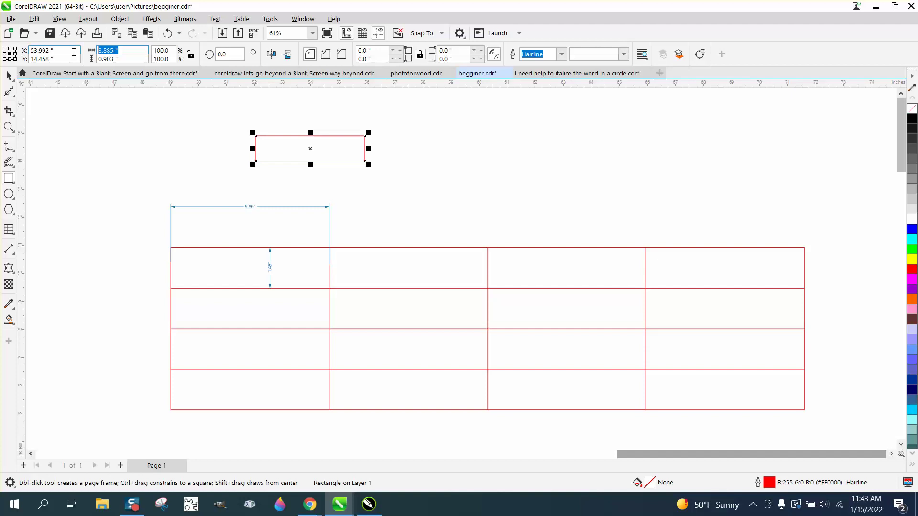
text(5.65)
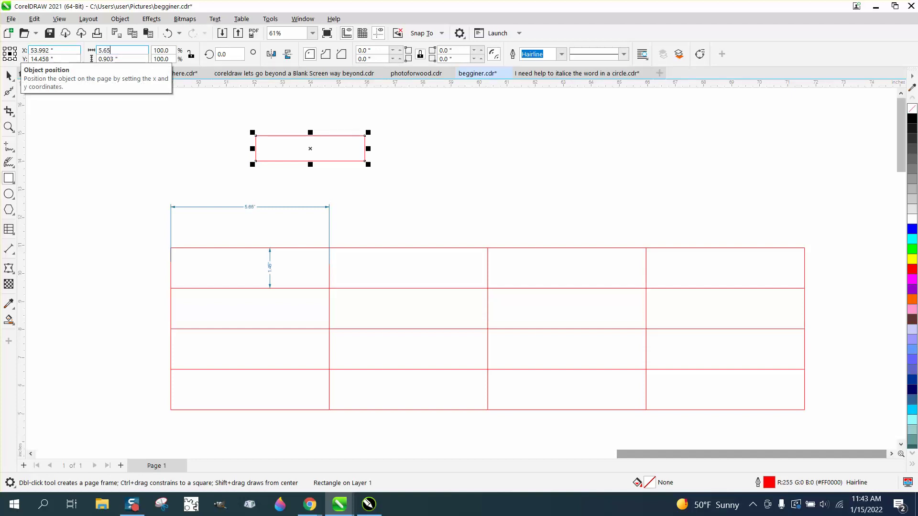
key(Tab)
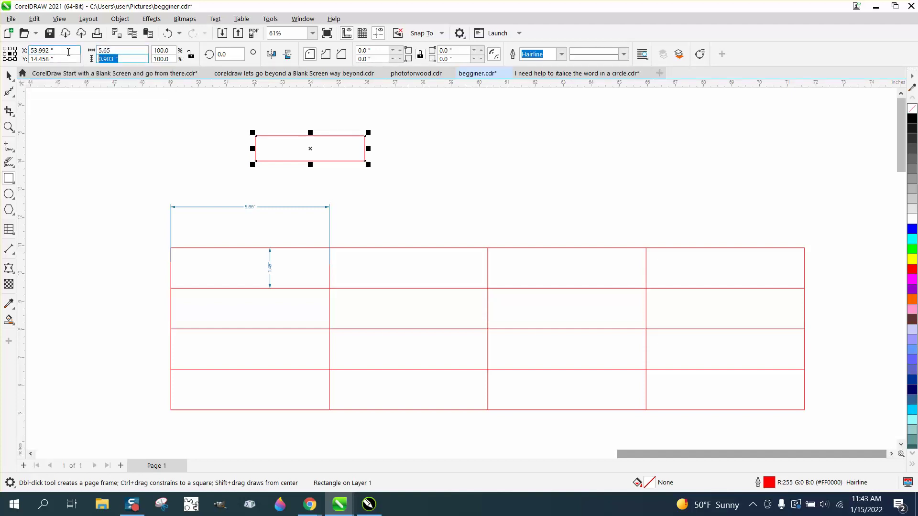
text(1.45)
key(Return)
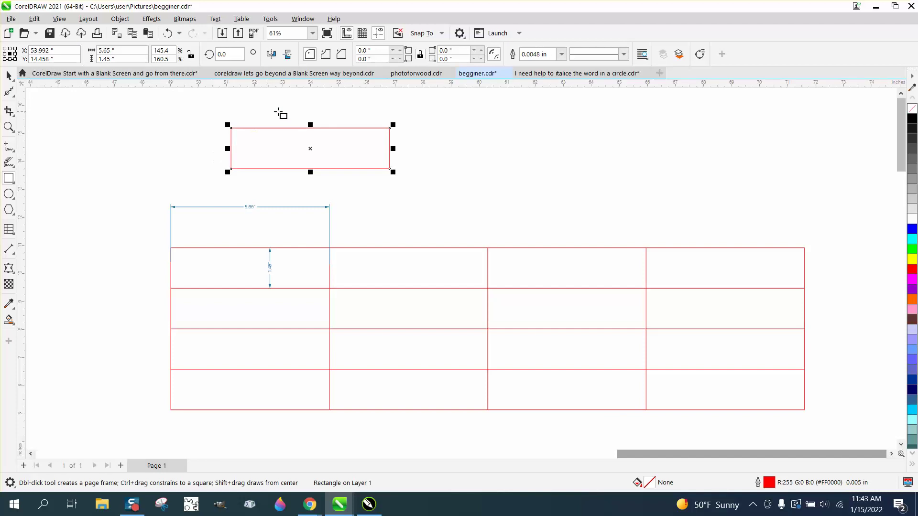
Step: Set the nudge distance to 5.65 inches and duplicate the rectangle three times to the right to form a row of four
click(8, 76)
click(116, 96)
double_click(382, 54)
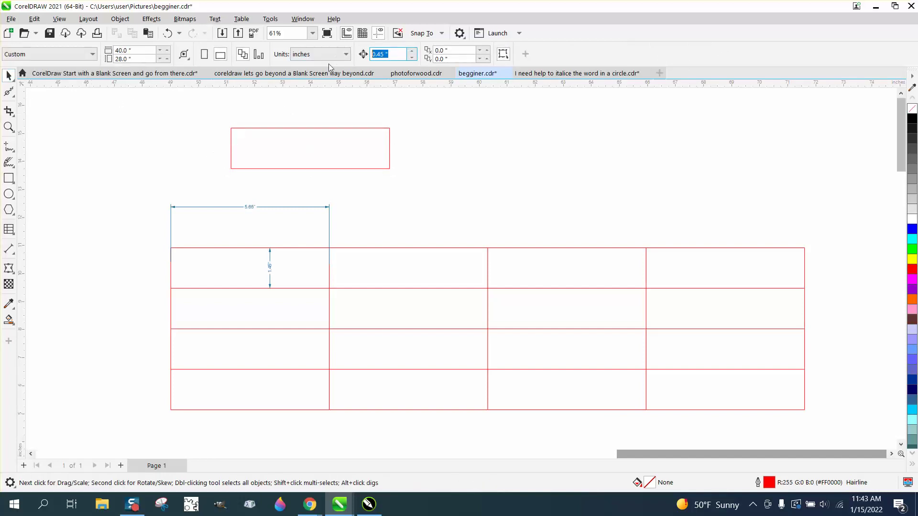
text(5.65)
click(325, 142)
key(KP_Add)
key(Right)
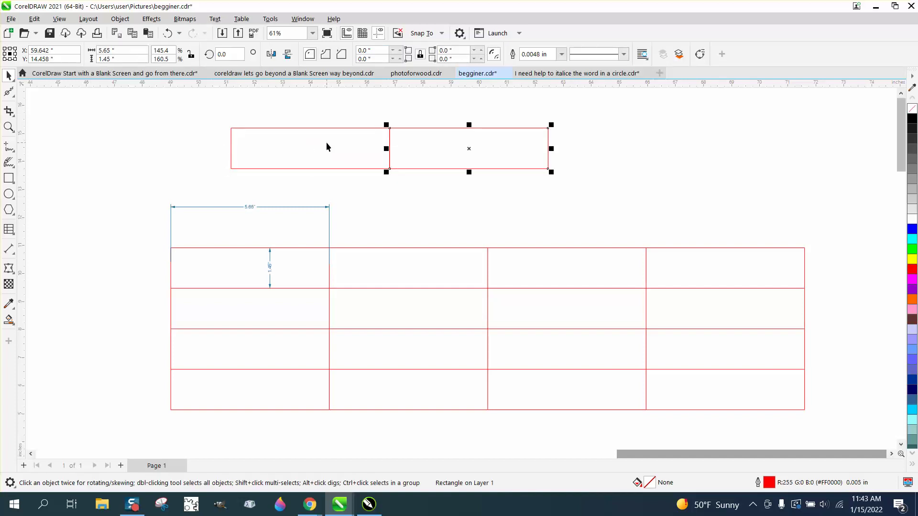
key(KP_Add)
key(Right)
key(KP_Add)
key(Right)
Step: Delete the width dimension above the table's upper-left cell
scroll(287, 120, down, 2)
click(280, 178)
key(Delete)
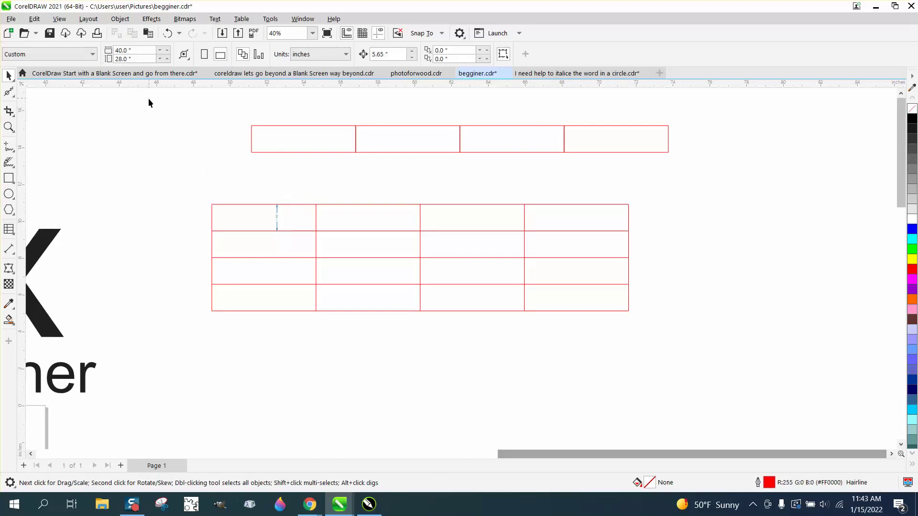
Step: Set the nudge distance to 1.45 inches and duplicate the row of four rectangles downward twice
click(273, 135)
click(219, 107)
click(383, 54)
text(1.45)
drag(236, 116, 683, 185)
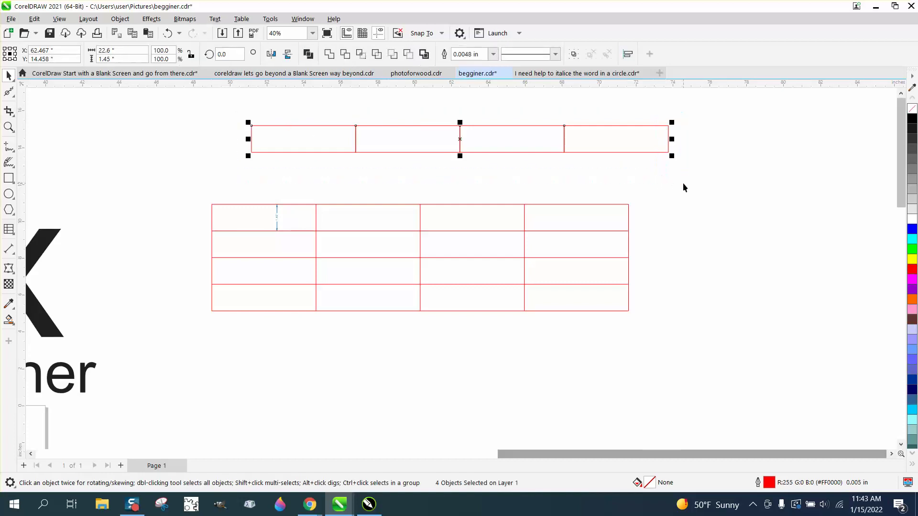
key(KP_Add)
key(Down)
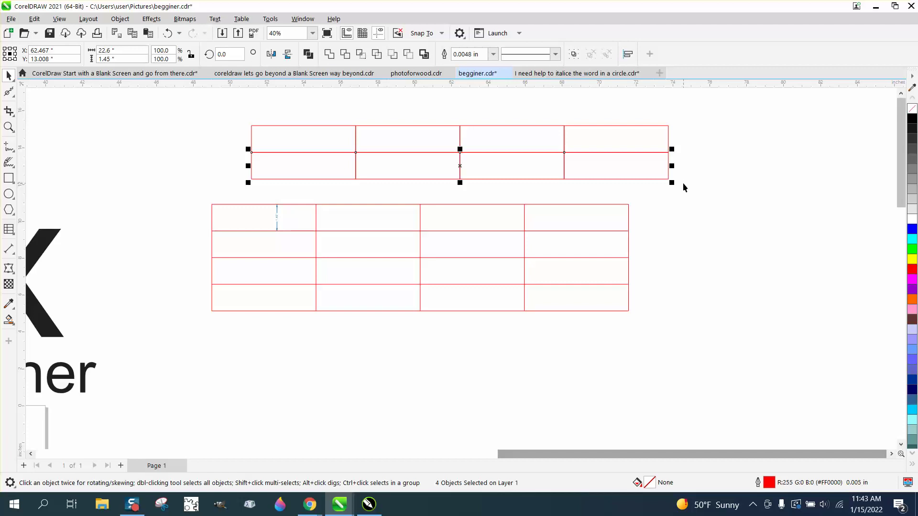
key(KP_Add)
key(Down)
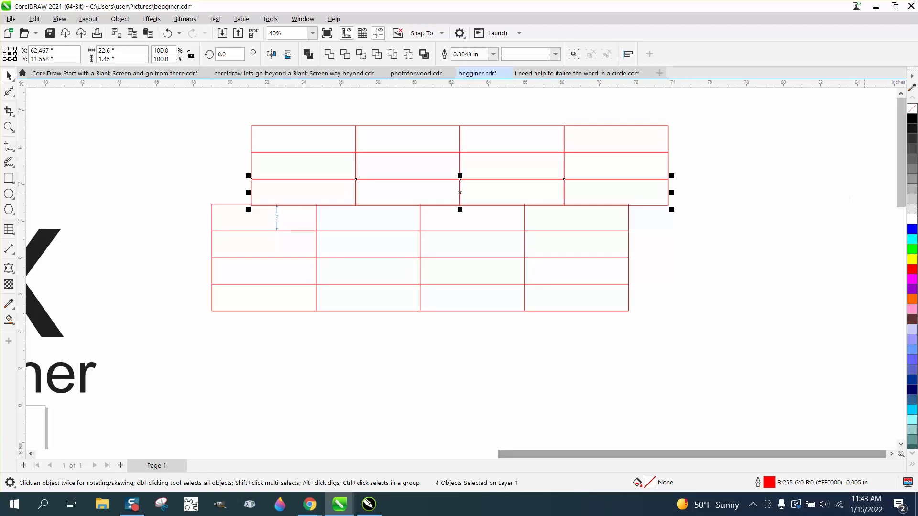
Step: Select all twelve rectangles and move the grid up, clear of the table below
drag(233, 107, 479, 198)
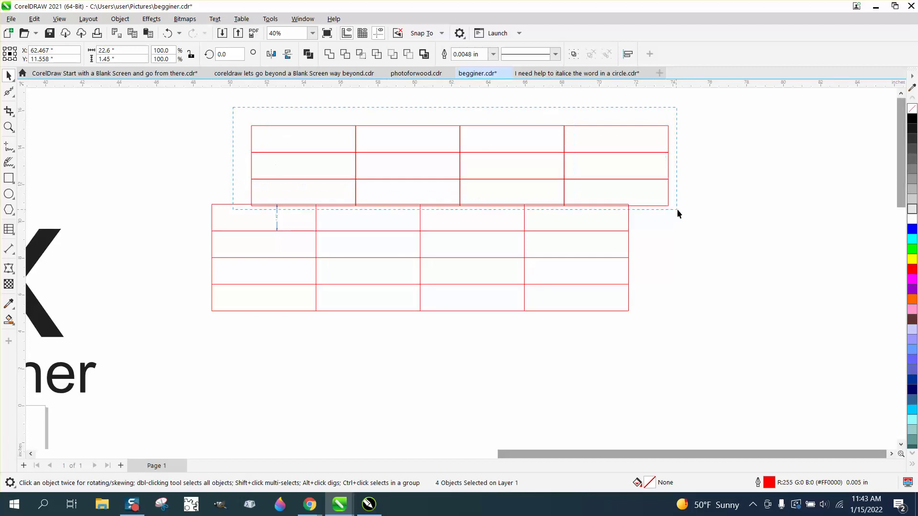
drag(695, 216, 695, 216)
drag(563, 173, 551, 153)
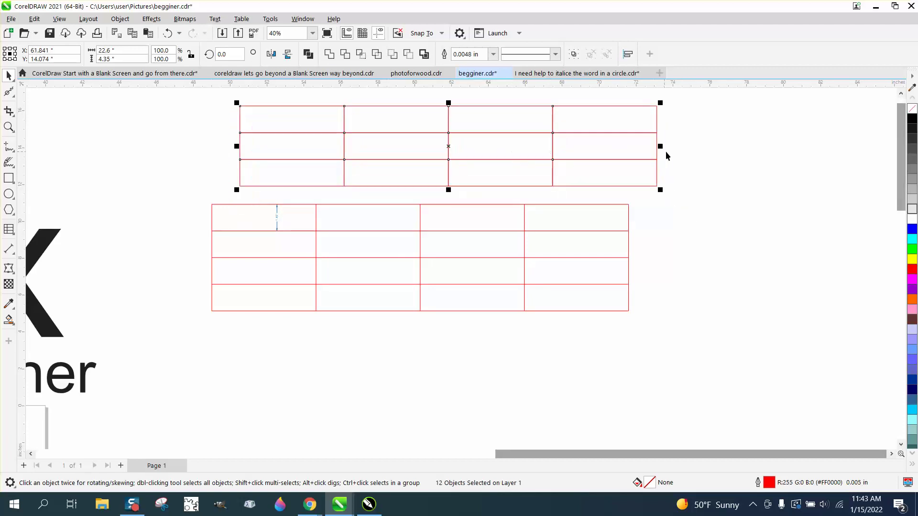
Step: Pull the upper-left rectangle out of the grid and delete the height dimension in the table's upper-left cell
click(686, 150)
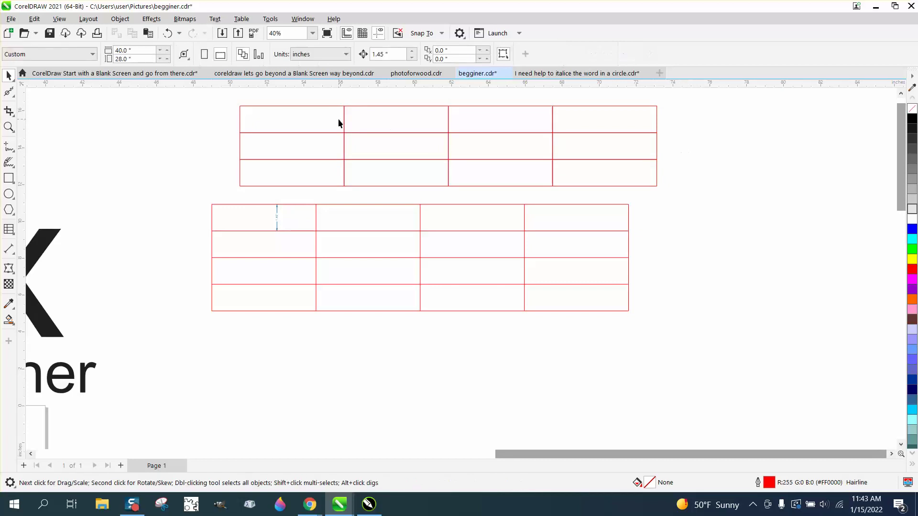
drag(339, 123, 327, 118)
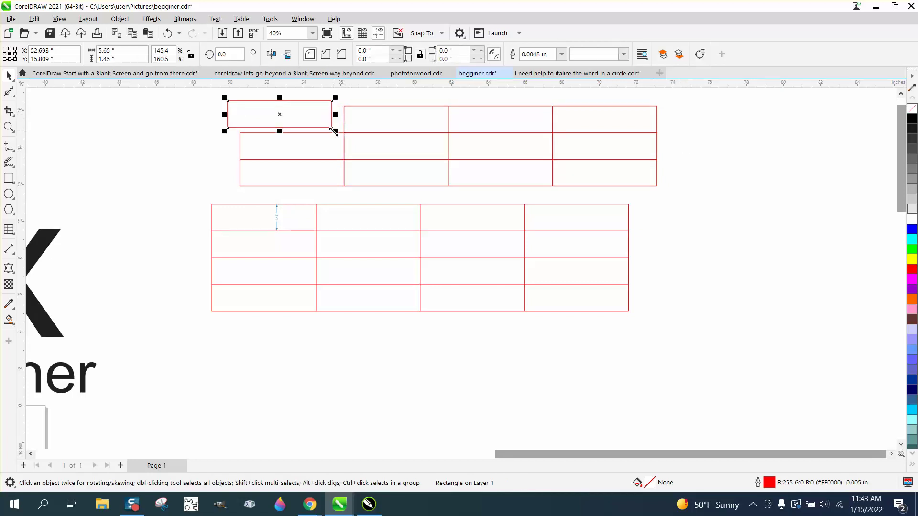
click(277, 217)
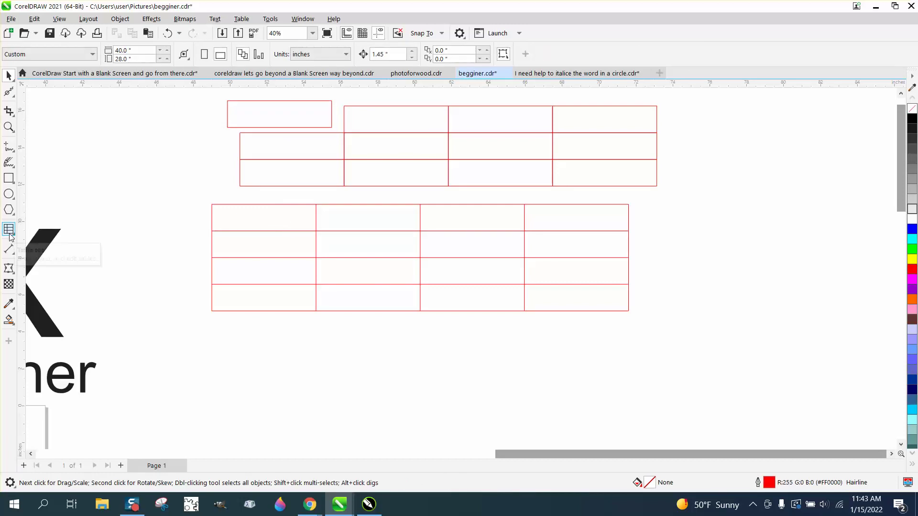
Step: Break the four-by-four table apart and ungroup it completely into individual lines
click(280, 223)
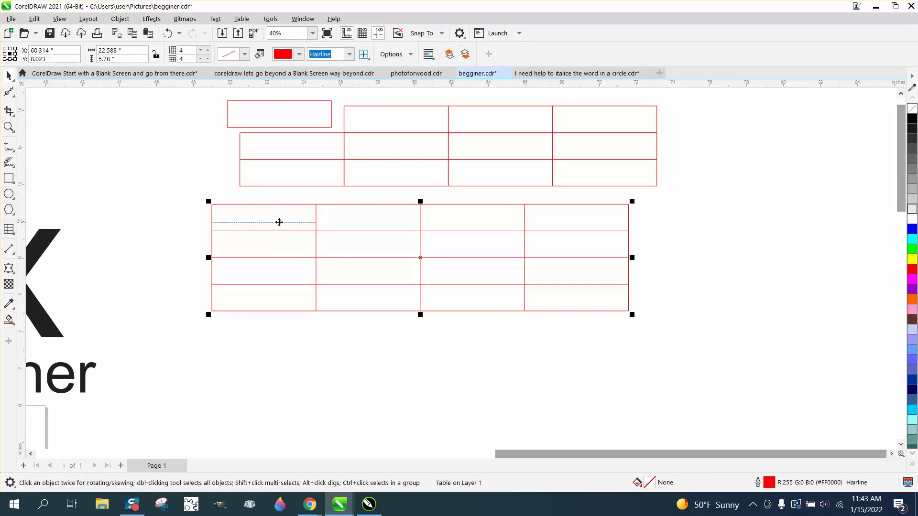
click(120, 18)
click(159, 278)
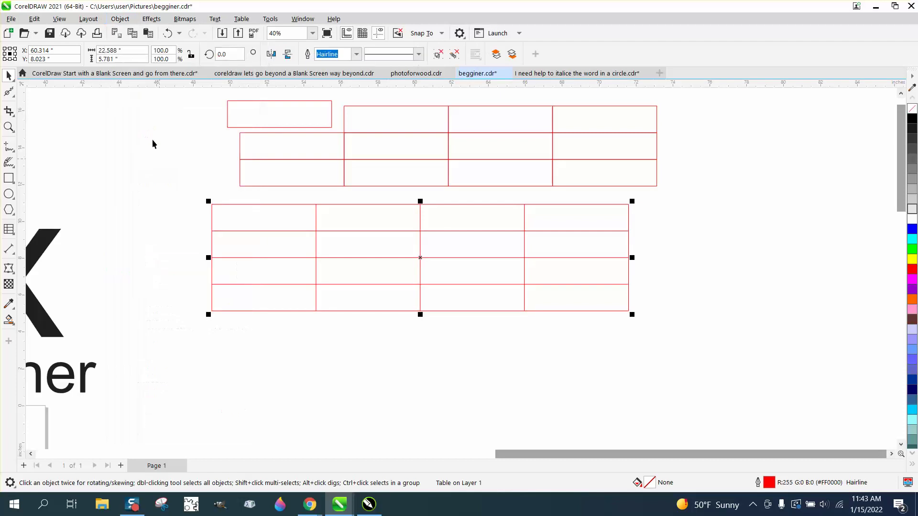
click(120, 19)
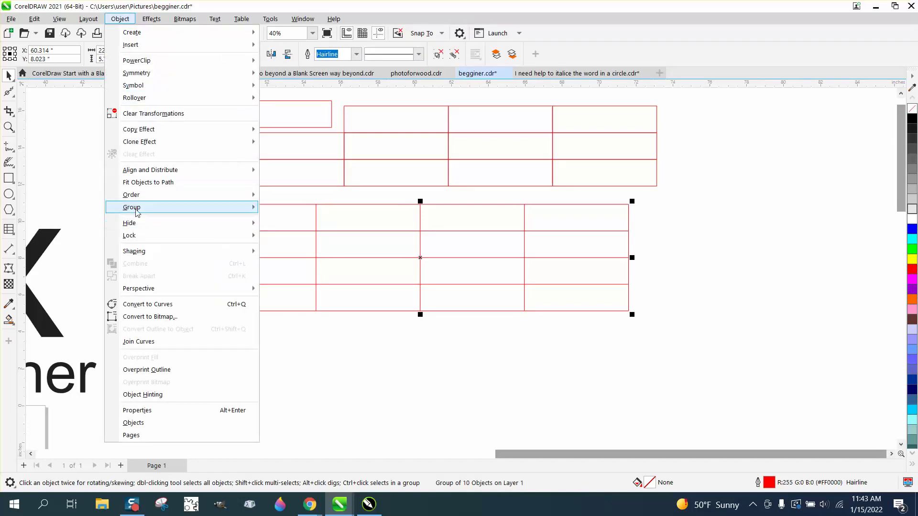
mouse_move(134, 207)
click(281, 220)
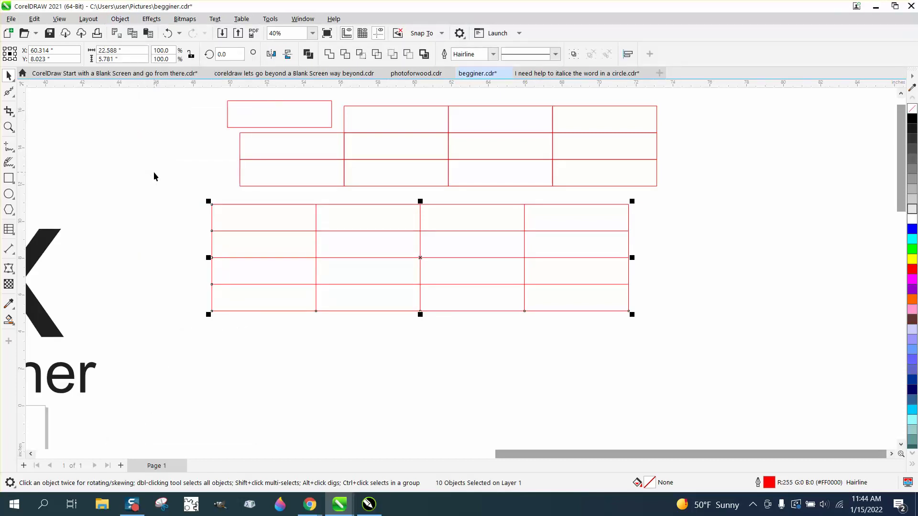
click(153, 173)
Step: Move the ungrouped table's two uppermost horizontal lines up and its second vertical line to the left
click(259, 206)
drag(259, 204, 261, 200)
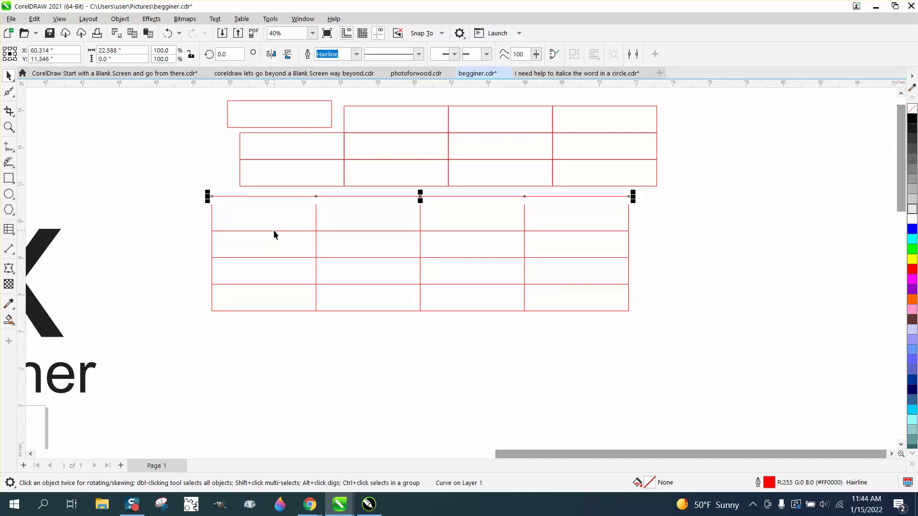
drag(274, 231, 291, 212)
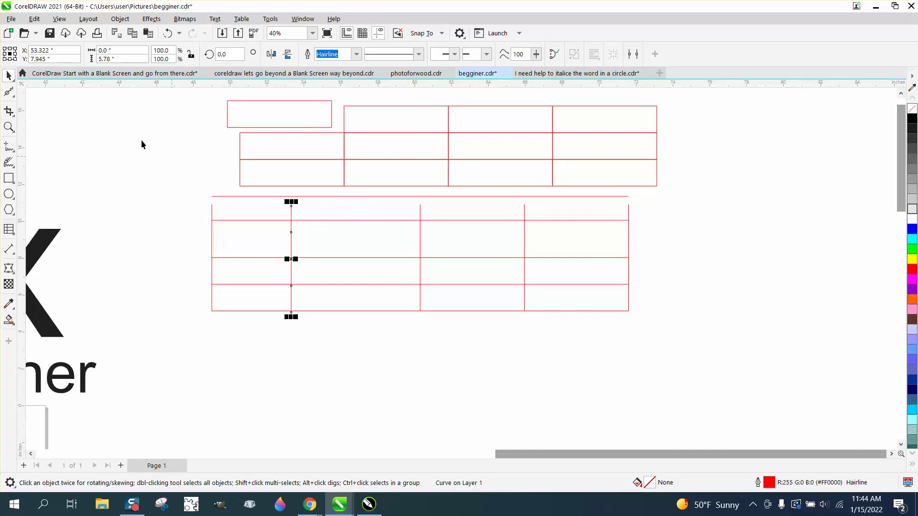
Step: Undo the three moves of the ungrouped table's lines
click(168, 35)
click(168, 35)
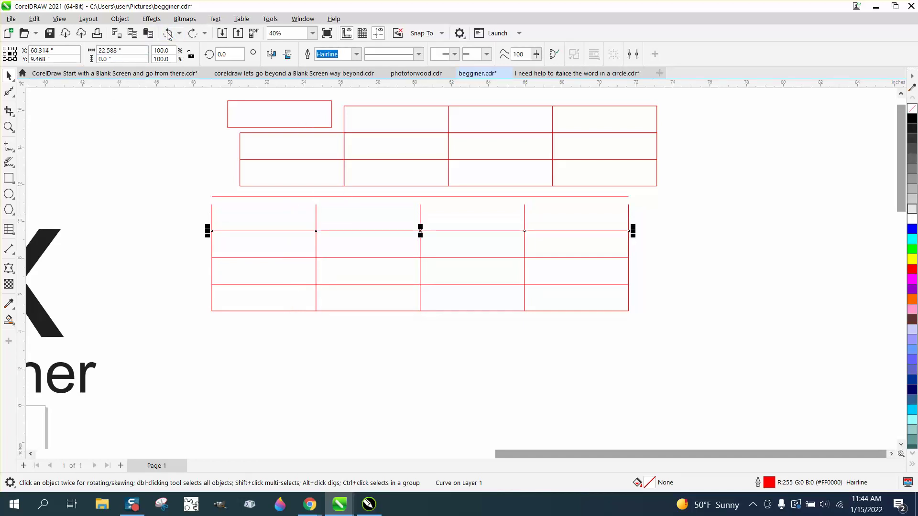
click(168, 34)
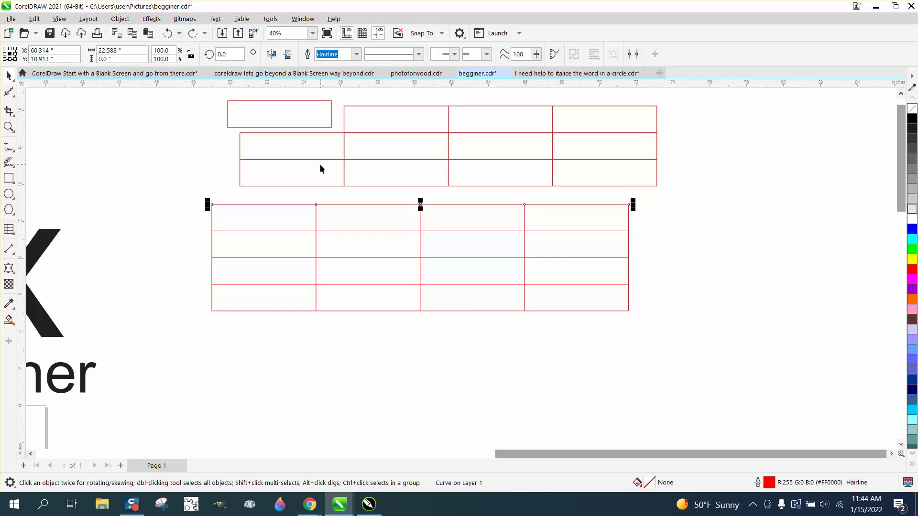
Step: Move the detached rectangle back into the grid's upper-left slot
click(275, 118)
drag(286, 118, 293, 124)
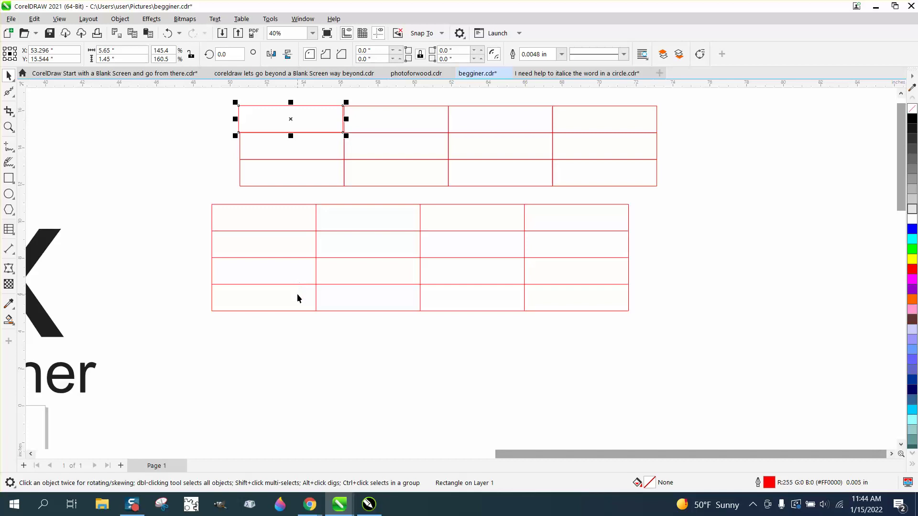
click(200, 193)
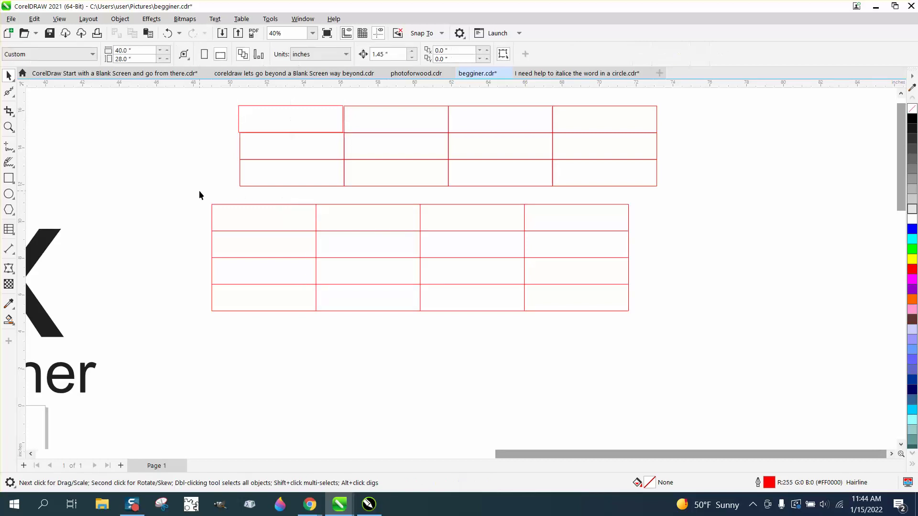
Step: Draw a square table of four rows and four columns, about 14.12 inches wide, to the right of both grids
click(323, 232)
scroll(113, 200, down, 1)
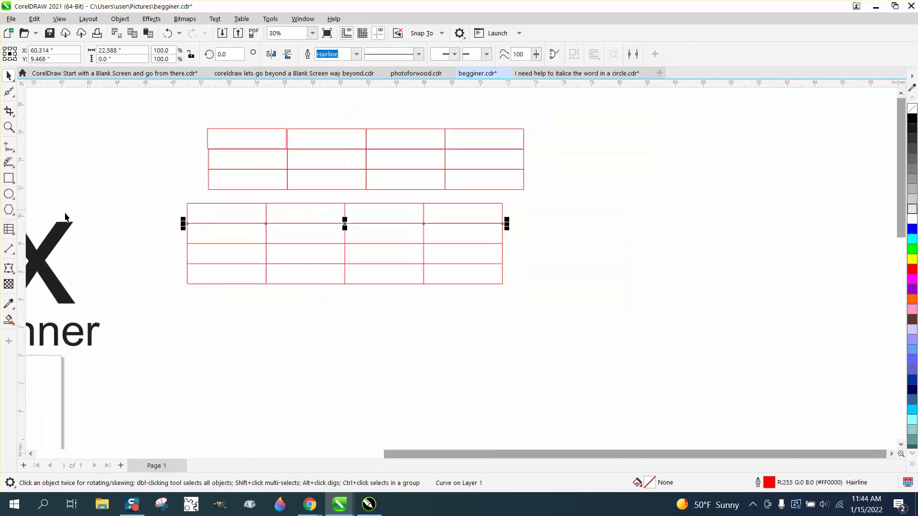
click(8, 229)
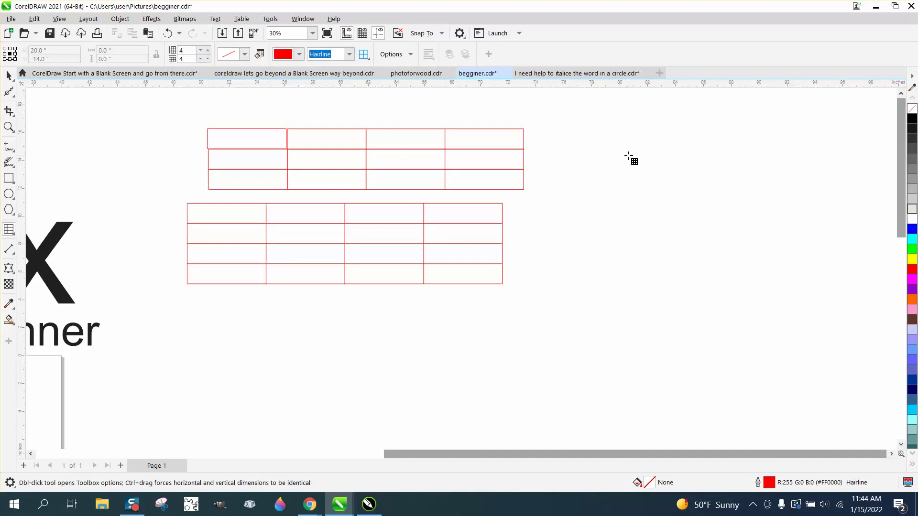
drag(783, 180, 584, 321)
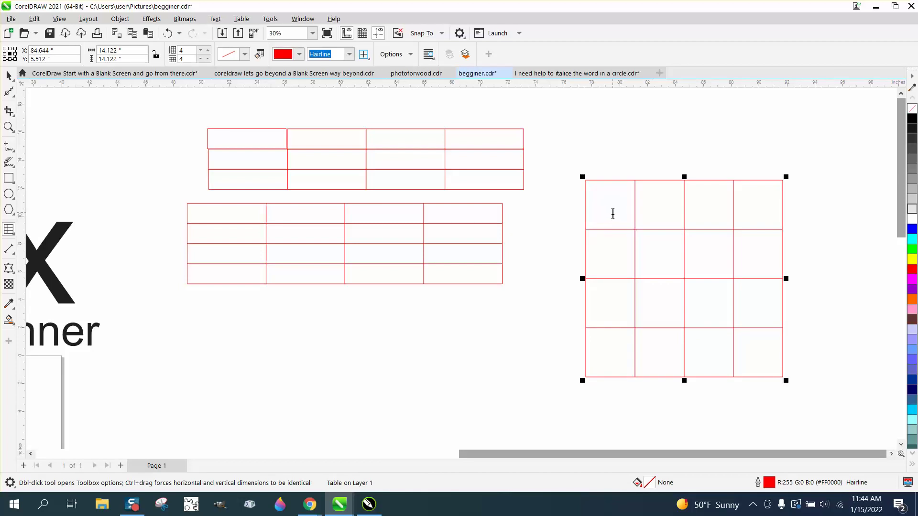
Step: Set the new square table's width to 16 inches, scaling its height proportionally
click(9, 75)
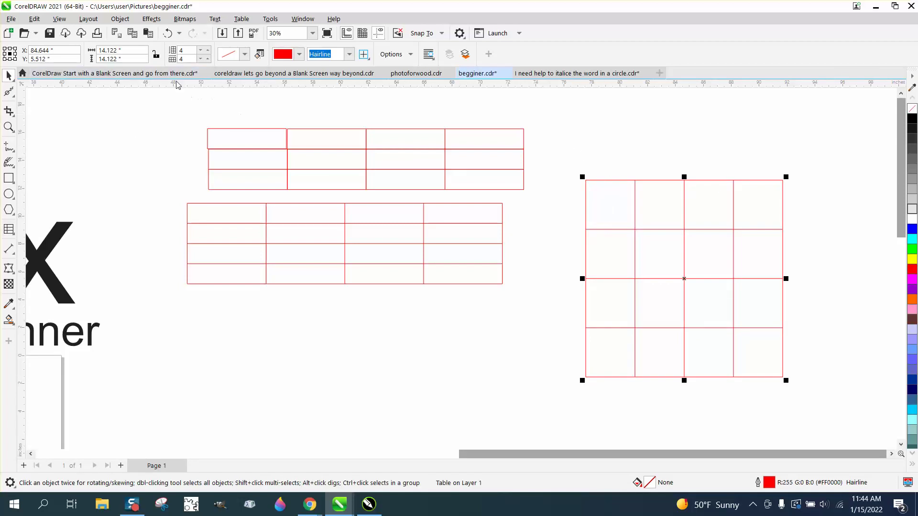
double_click(110, 51)
text(16)
key(Return)
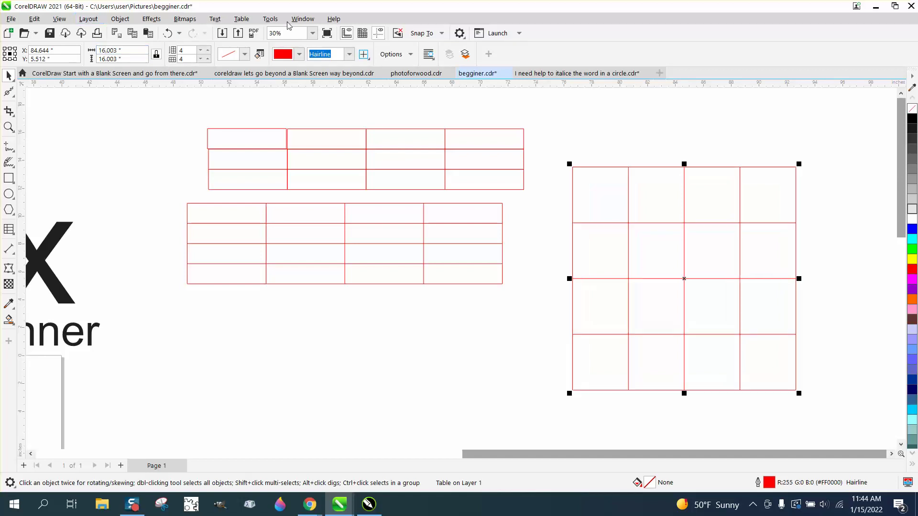
Step: Dimension the width of the square table's upper-left cell, placing the dimension line above the table
click(606, 170)
click(606, 170)
click(15, 255)
click(53, 249)
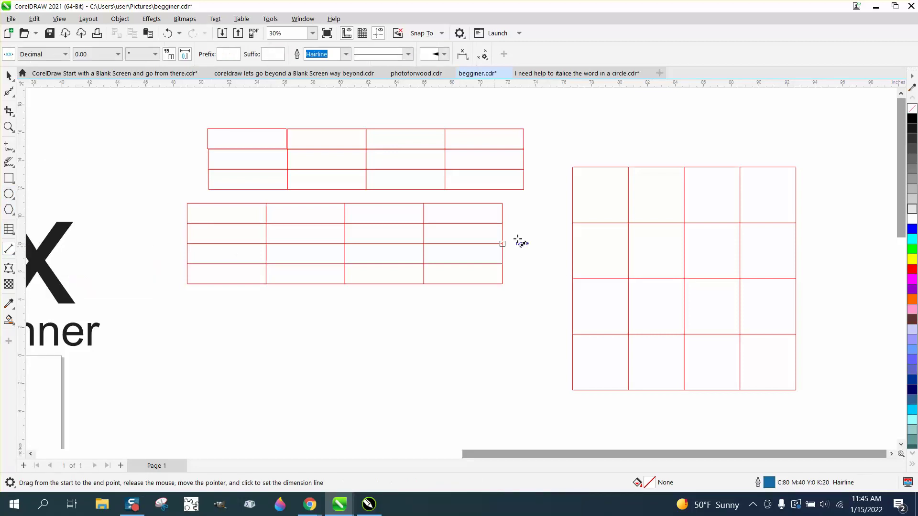
drag(630, 195, 573, 195)
click(575, 139)
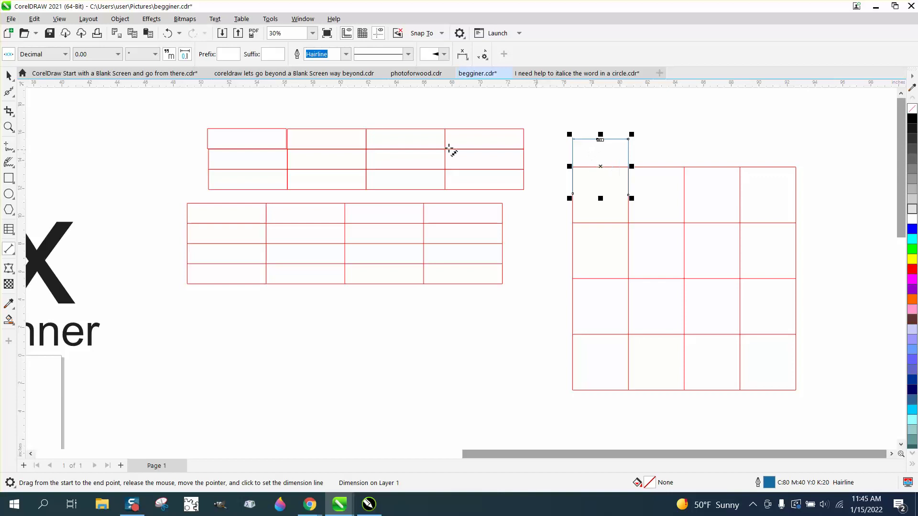
Step: Examine the width dimension of the square table's upper-left cell up close
click(9, 127)
drag(572, 129, 640, 168)
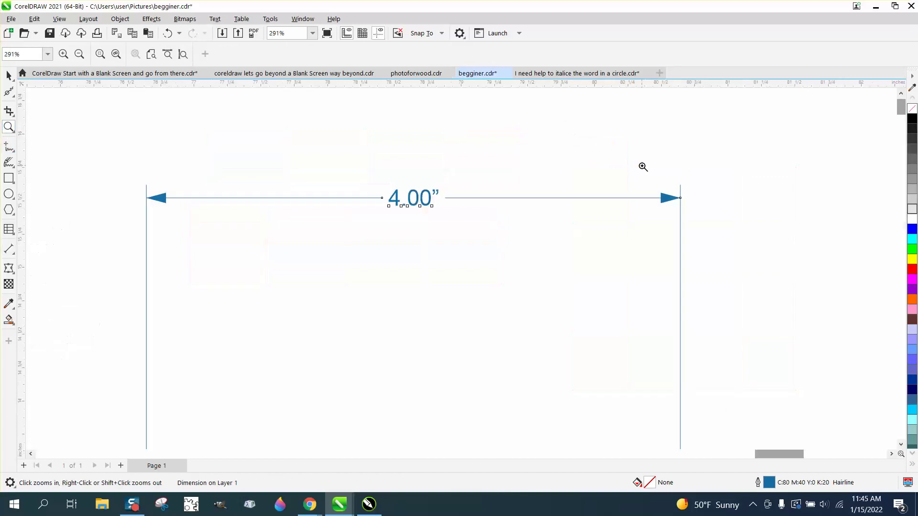
right_click(481, 213)
right_click(432, 207)
right_click(483, 235)
right_click(487, 255)
right_click(486, 255)
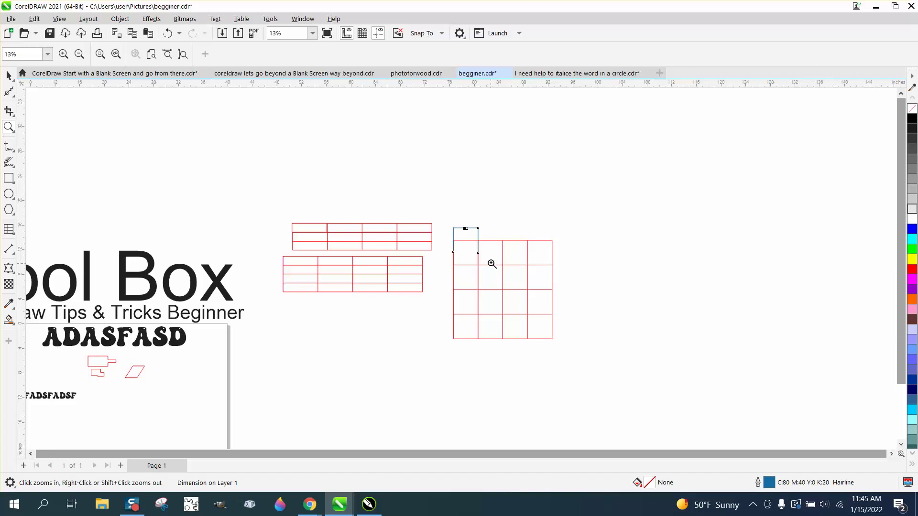
Step: Add a parallel dimension to the upper edge of the large shape's narrow tab, placing the dimension line above the shape
right_click(492, 239)
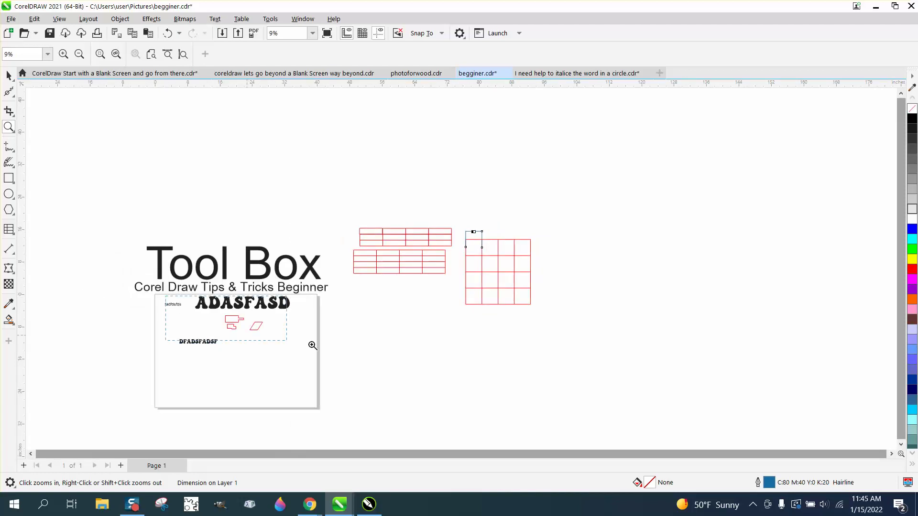
drag(412, 365, 413, 365)
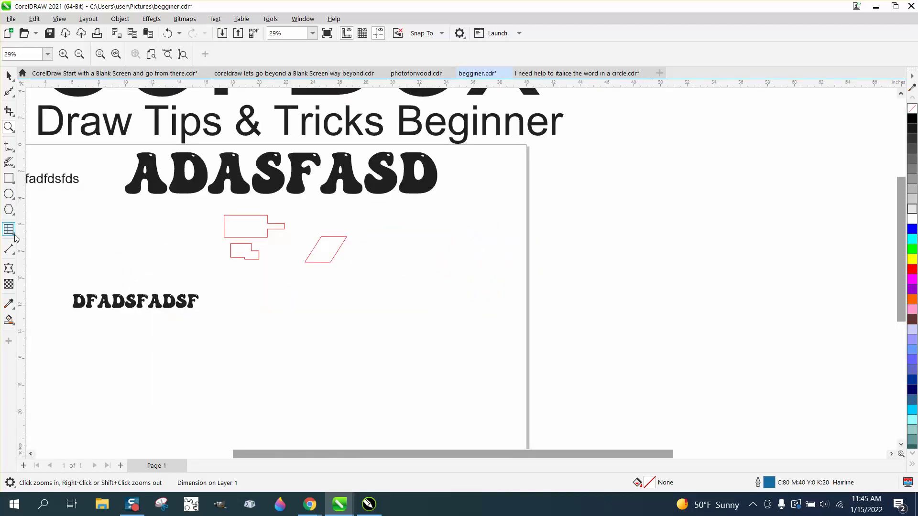
click(13, 252)
click(50, 249)
click(9, 126)
drag(341, 264, 401, 277)
click(8, 75)
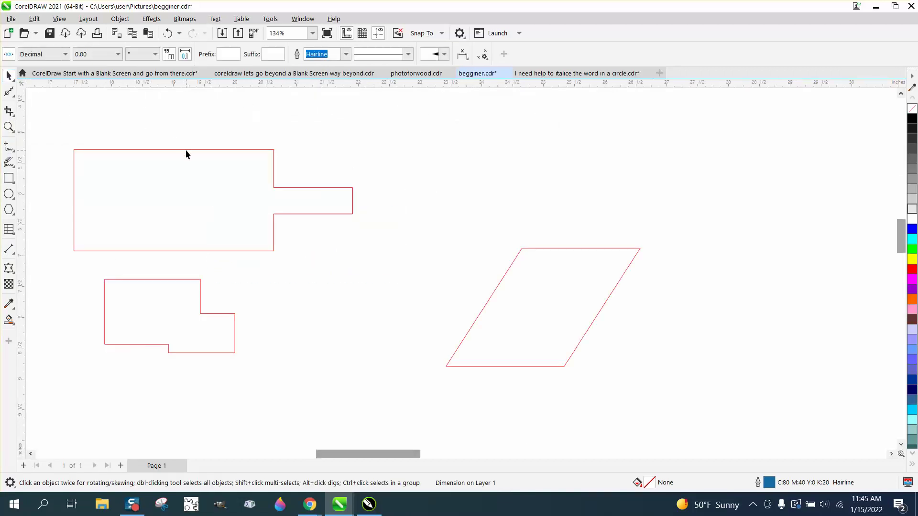
click(186, 150)
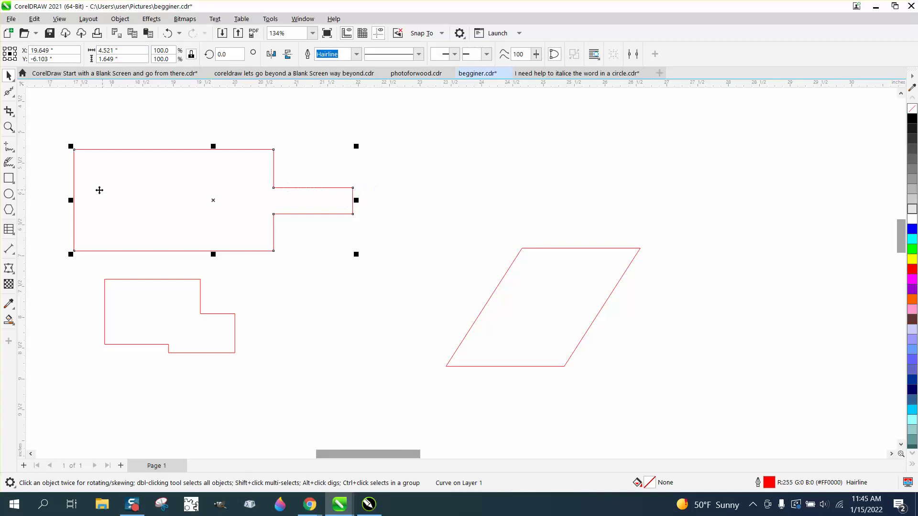
click(11, 245)
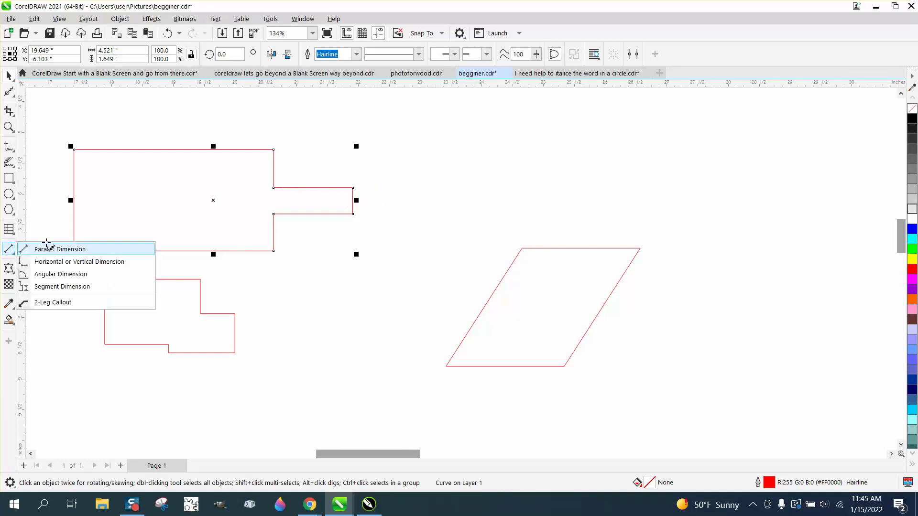
click(41, 248)
drag(353, 187, 274, 188)
click(287, 136)
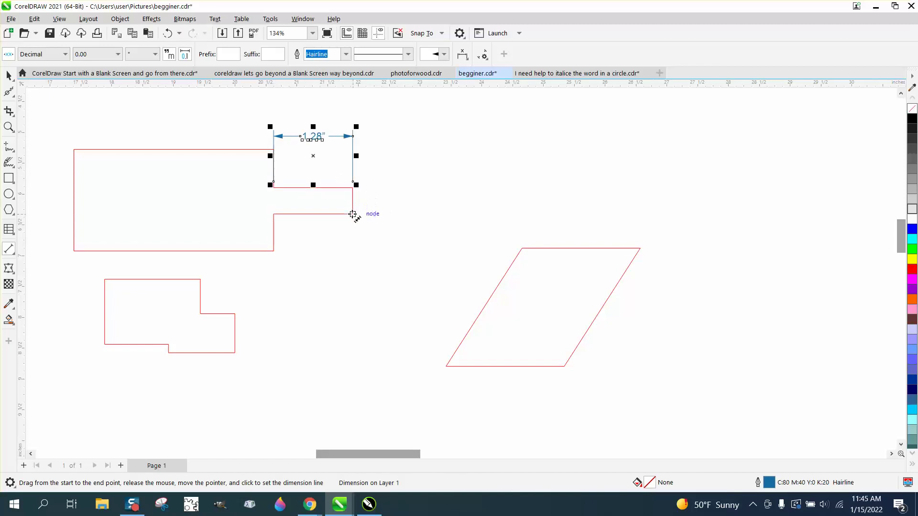
Step: Add a parallel dimension diagonally across the narrow tab, from its lower-right corner to its upper-left corner
click(352, 214)
drag(352, 214, 274, 188)
click(285, 172)
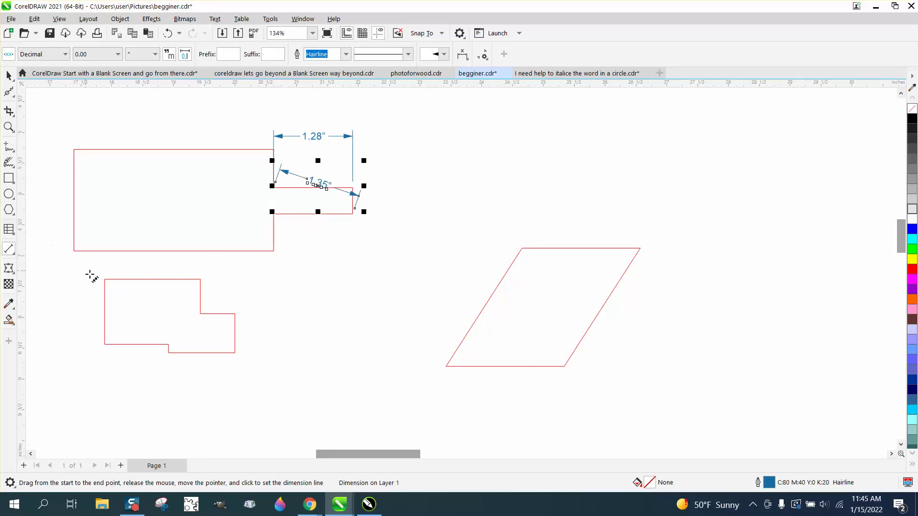
Step: Add a horizontal dimension across the large shape's main body, placing the dimension line inside the body
click(15, 258)
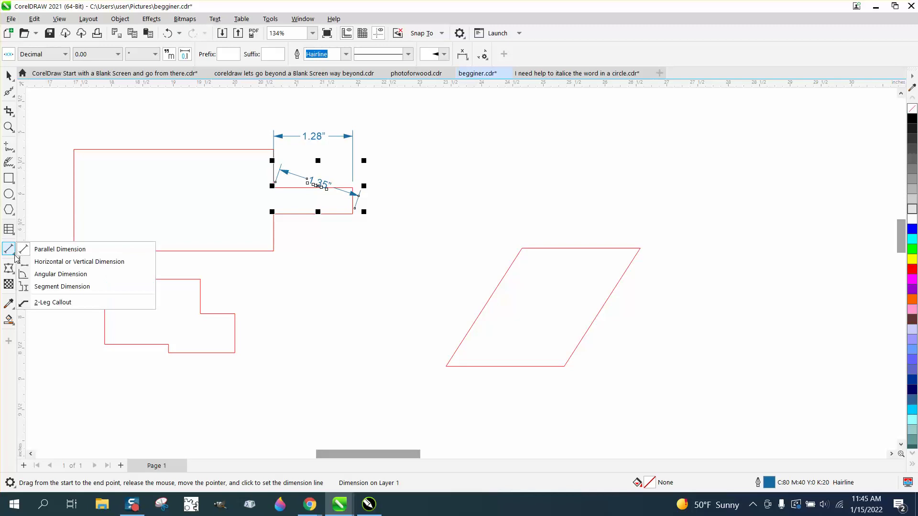
click(51, 262)
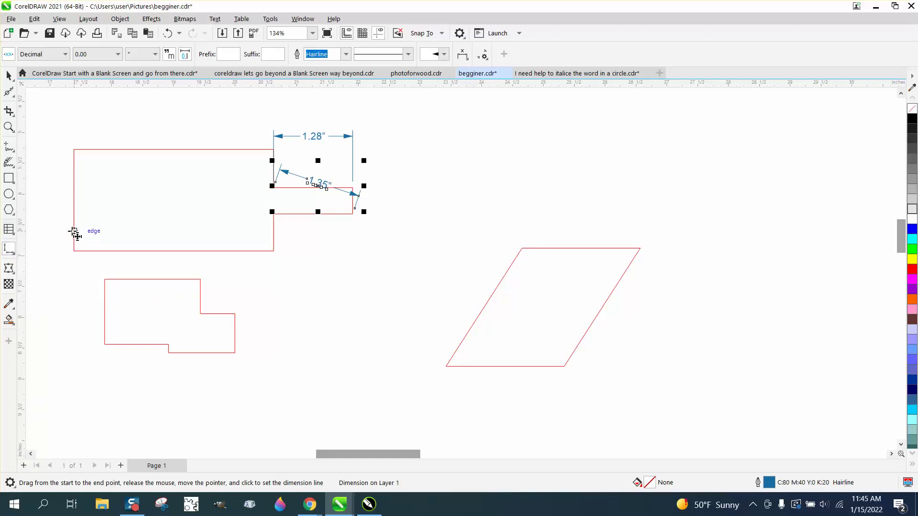
drag(75, 232, 275, 248)
click(274, 205)
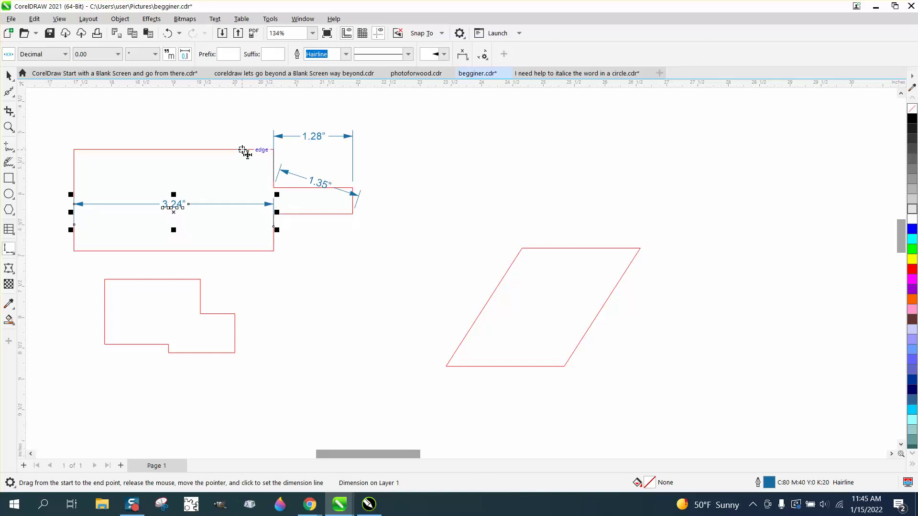
Step: Try a vertical dimension of the large shape's main body with its line inside the shape, and delete it
drag(92, 150, 95, 252)
click(122, 247)
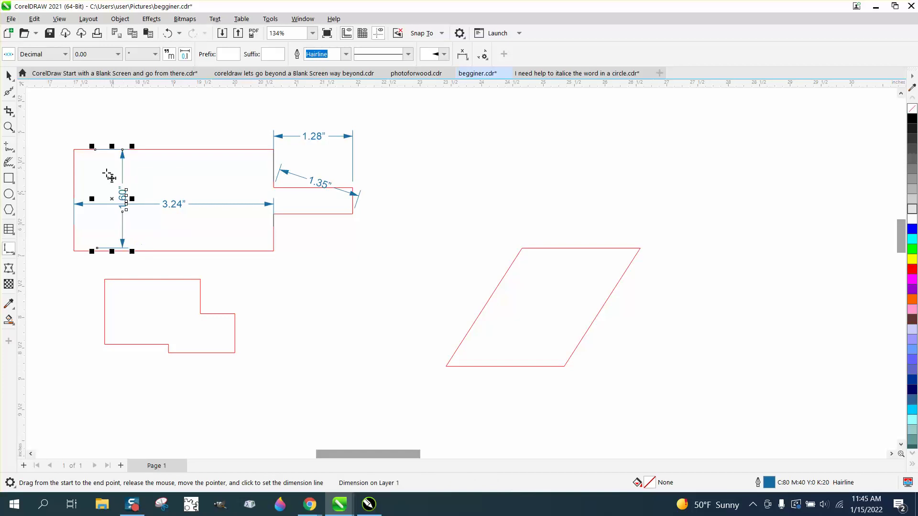
key(space)
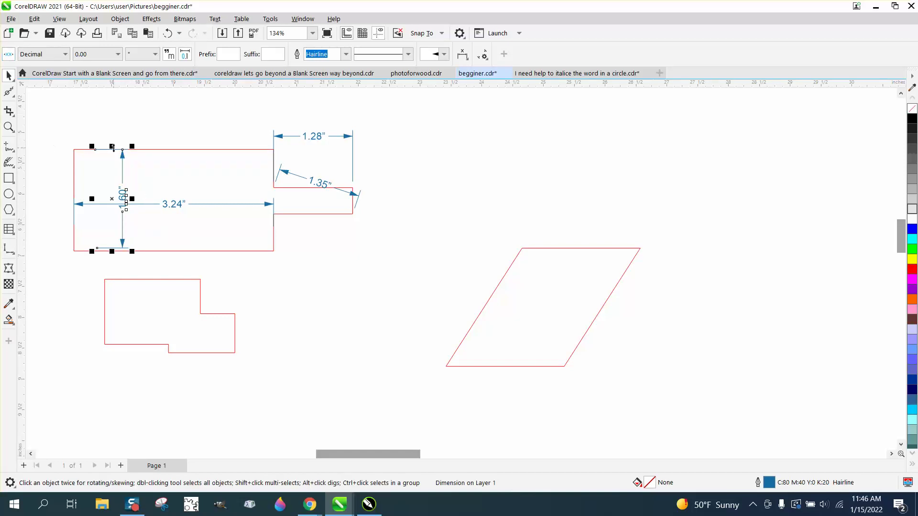
key(Delete)
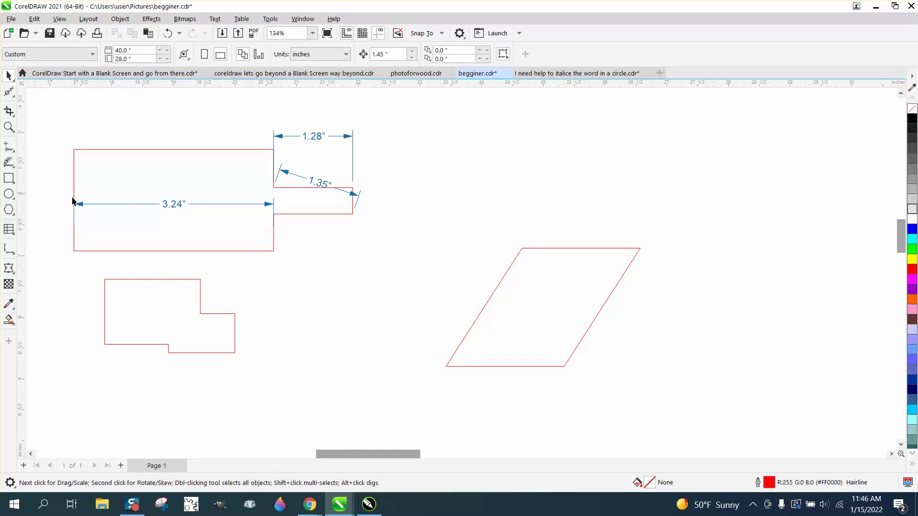
Step: Add a vertical dimension of the main body's height, placing the dimension line just outside its left edge
click(14, 253)
click(29, 260)
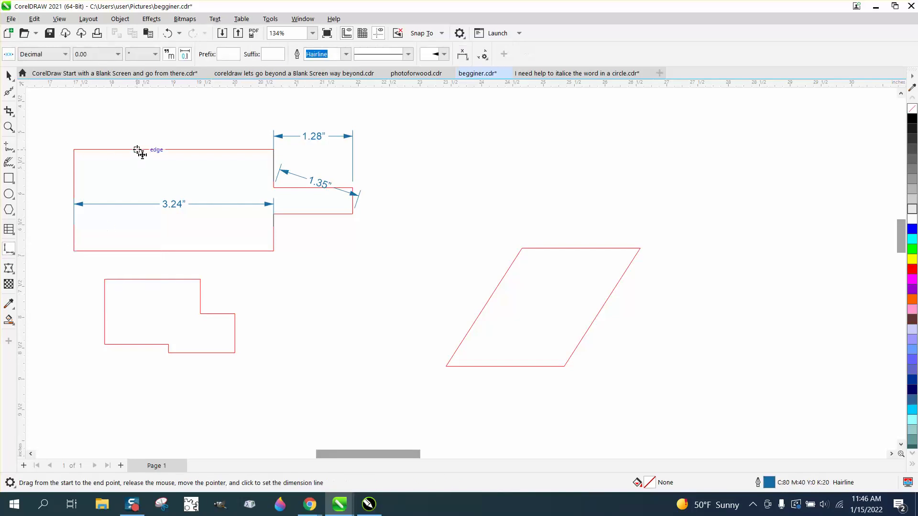
drag(140, 149, 140, 251)
click(64, 249)
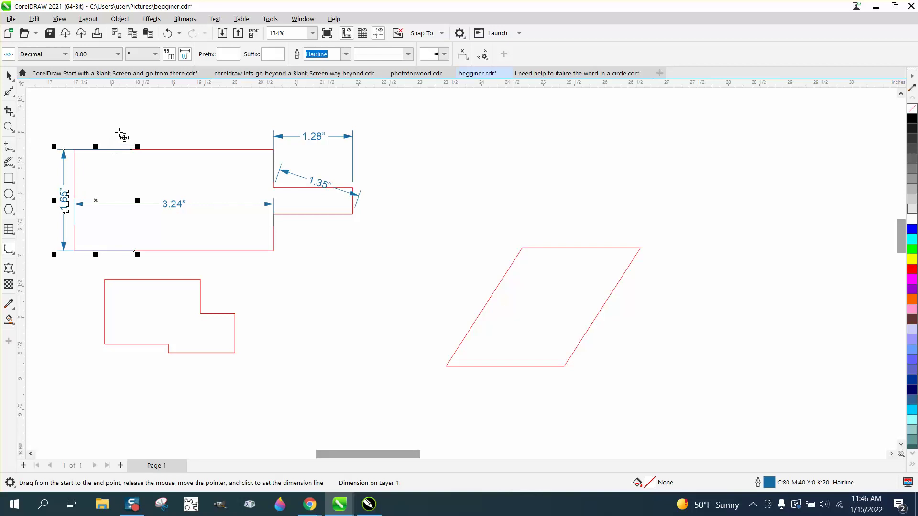
click(9, 76)
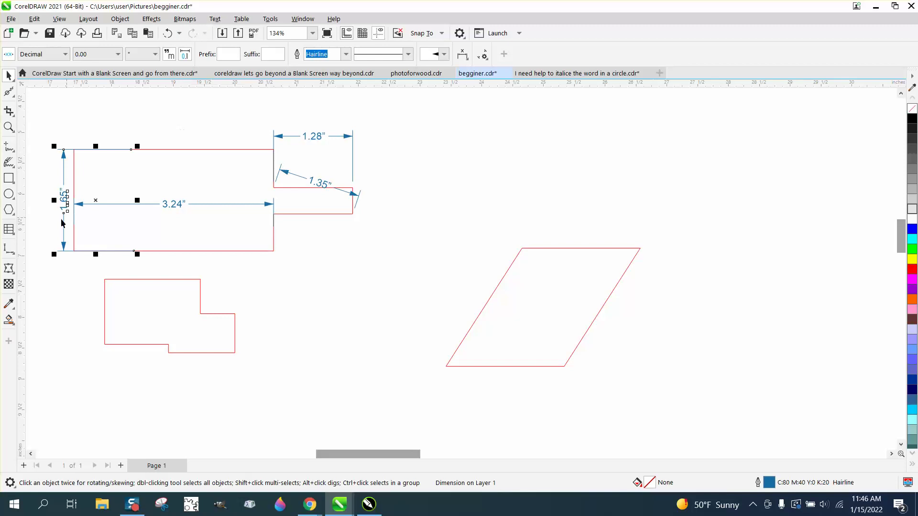
Step: Add a second vertical dimension of the main body's height, placing its dimension line inside the shape near the left edge
click(17, 259)
click(57, 260)
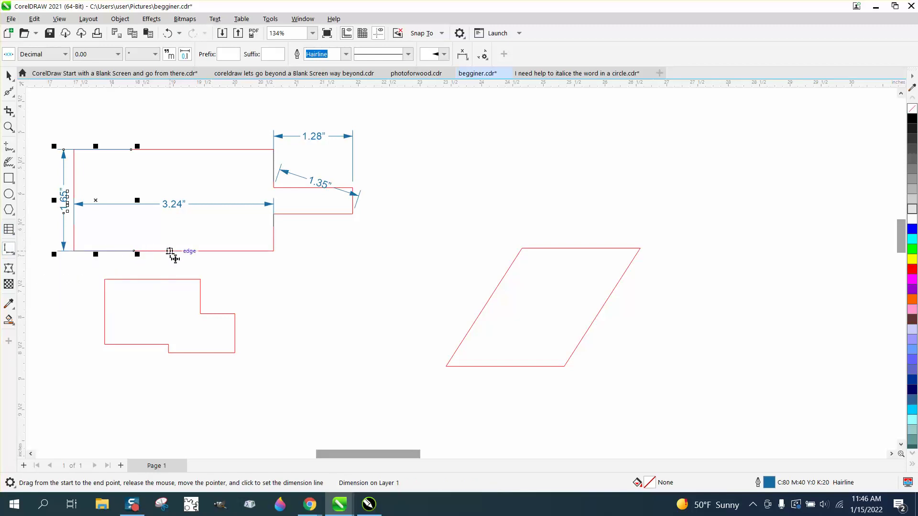
drag(170, 250, 175, 151)
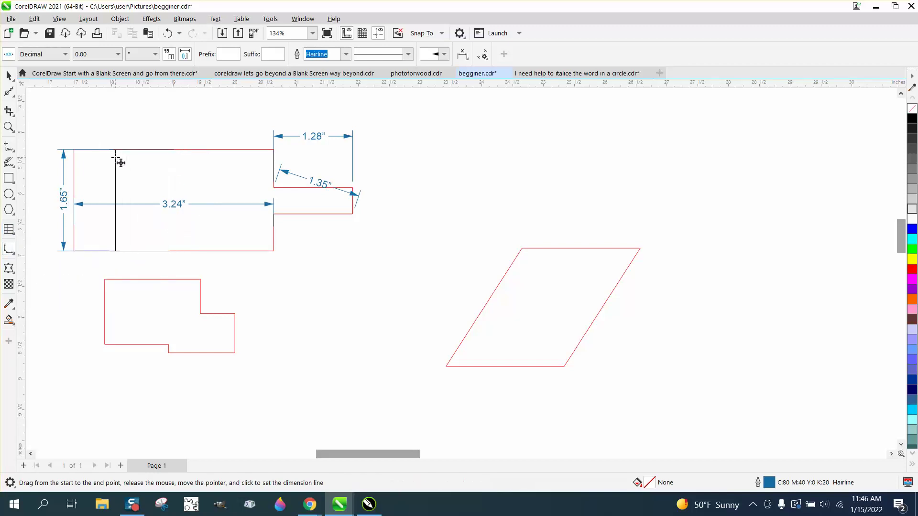
click(115, 159)
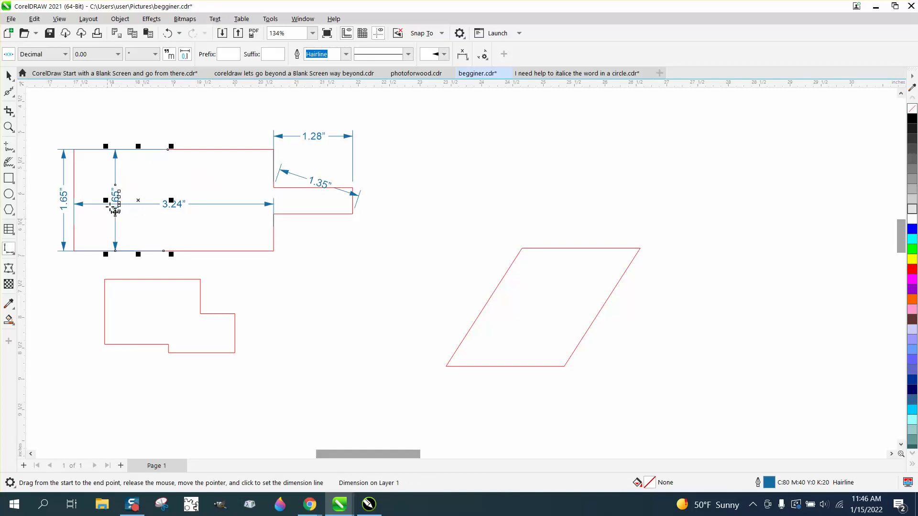
Step: Add a segment dimension to the smaller stepped shape's upper edge, placing the dimension line level with its right-hand notch
click(15, 255)
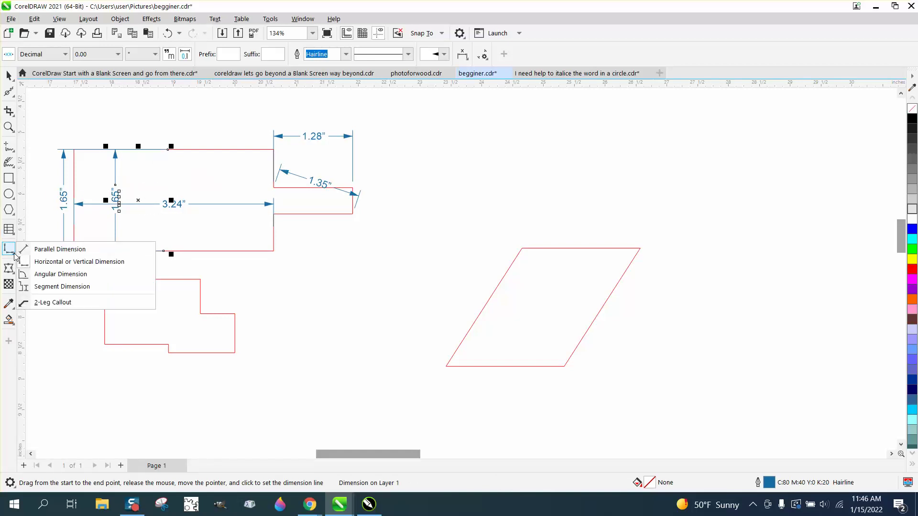
click(62, 286)
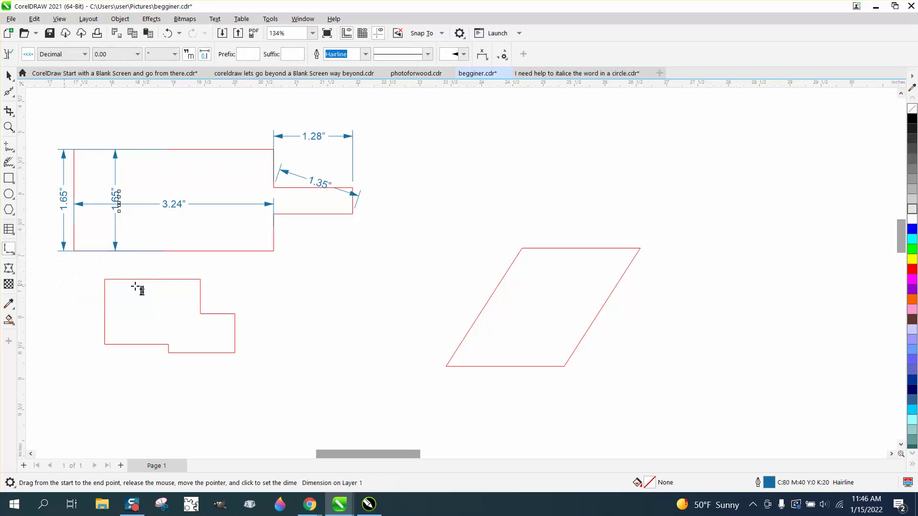
click(200, 280)
click(201, 314)
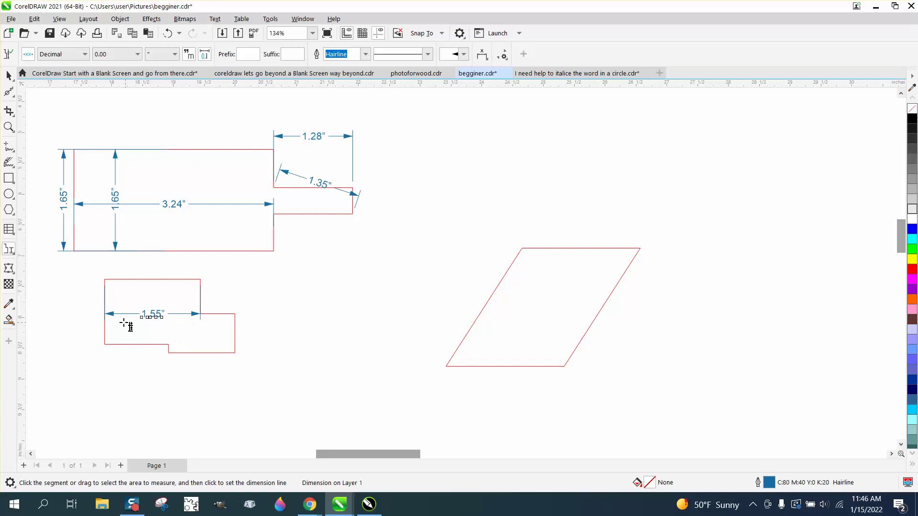
Step: Add a parallel dimension across the stepped shape's upper edge, placing the dimension line just above the shape
click(8, 249)
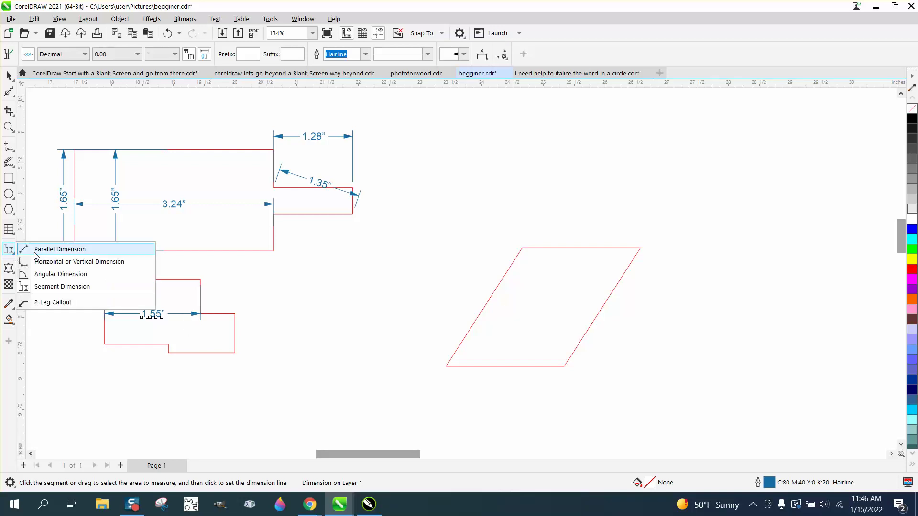
click(36, 248)
drag(104, 282, 199, 285)
click(200, 268)
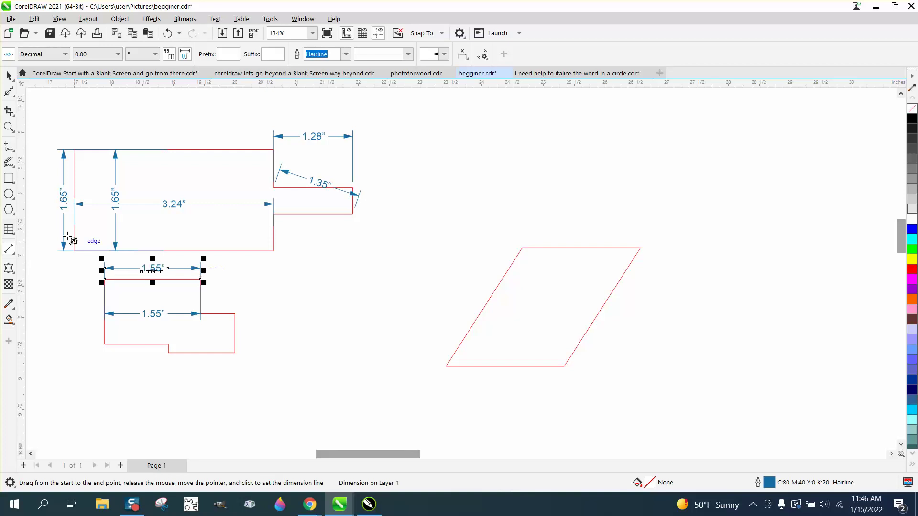
Step: Delete both width dimensions from the smaller stepped shape
click(9, 127)
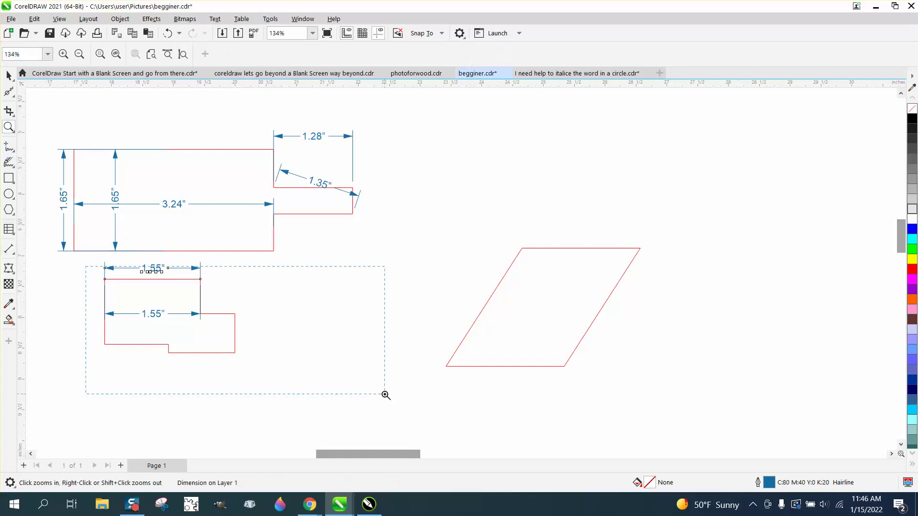
drag(386, 395, 385, 394)
scroll(258, 317, down, 1)
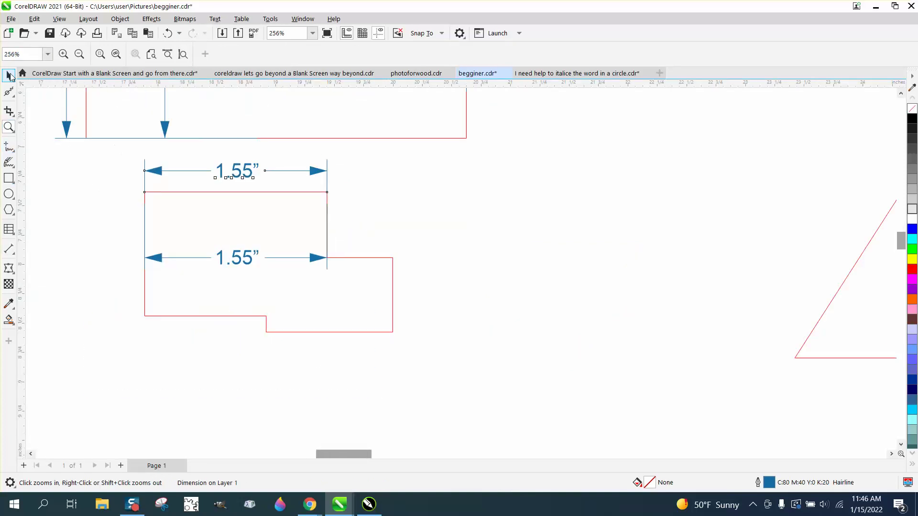
click(8, 75)
click(248, 258)
key(Delete)
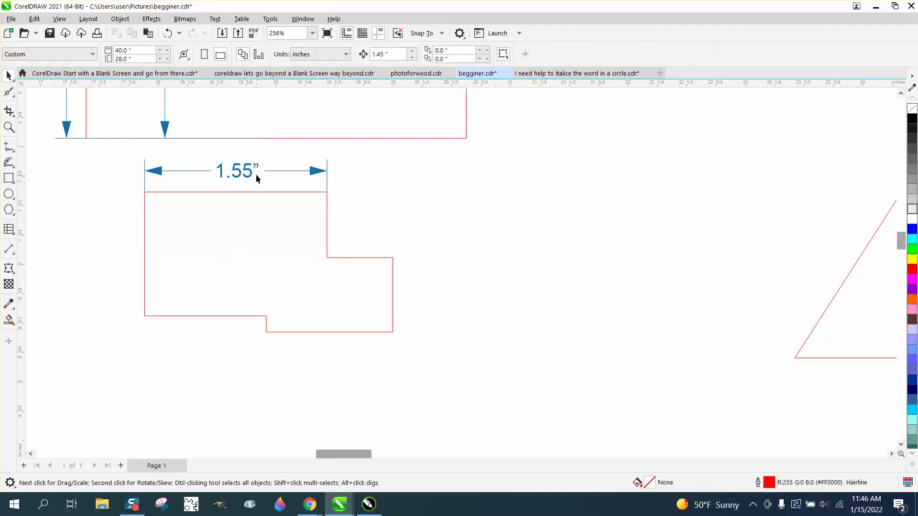
click(256, 177)
key(Delete)
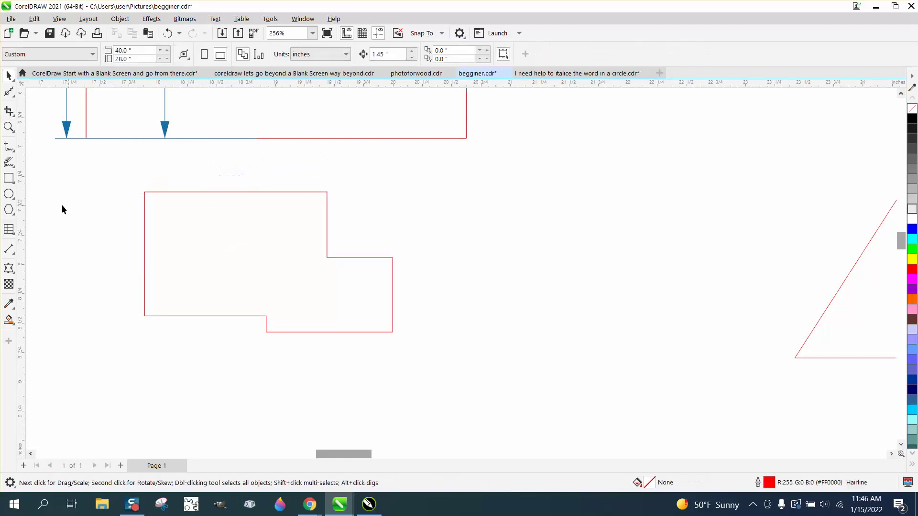
Step: Dimension the stepped shape's upper edge with the Segment Dimension tool, aligning the dimension line with the right-hand notch corner
click(13, 254)
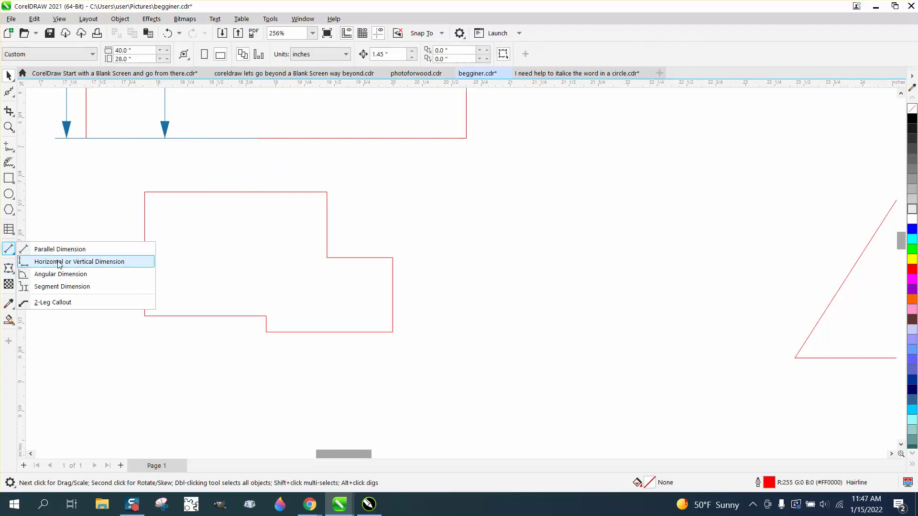
click(60, 287)
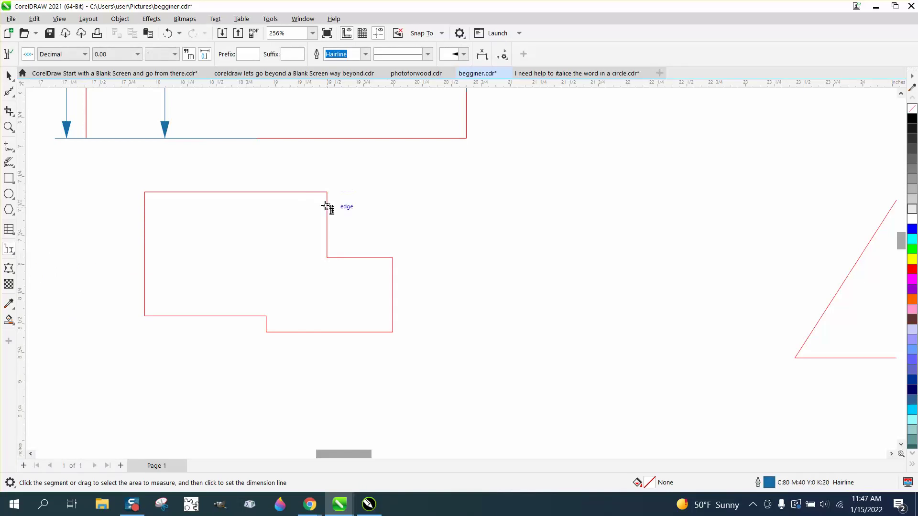
click(326, 192)
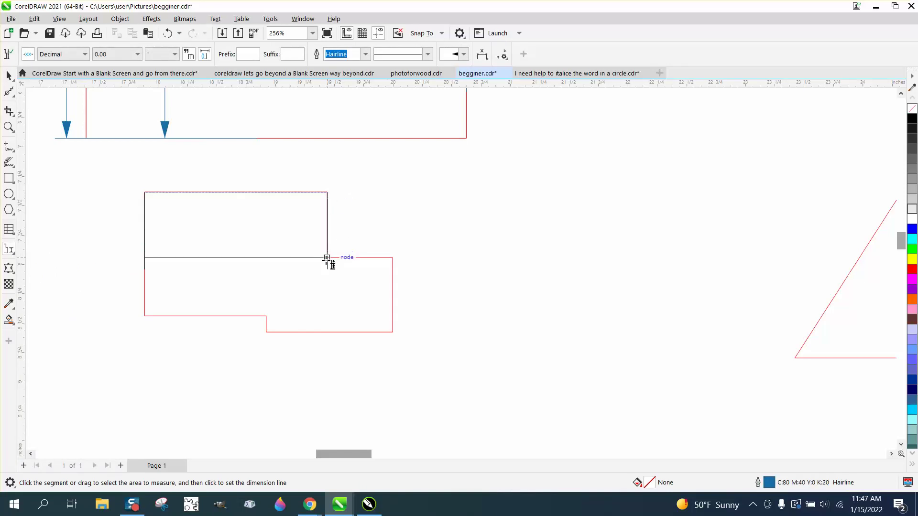
click(327, 258)
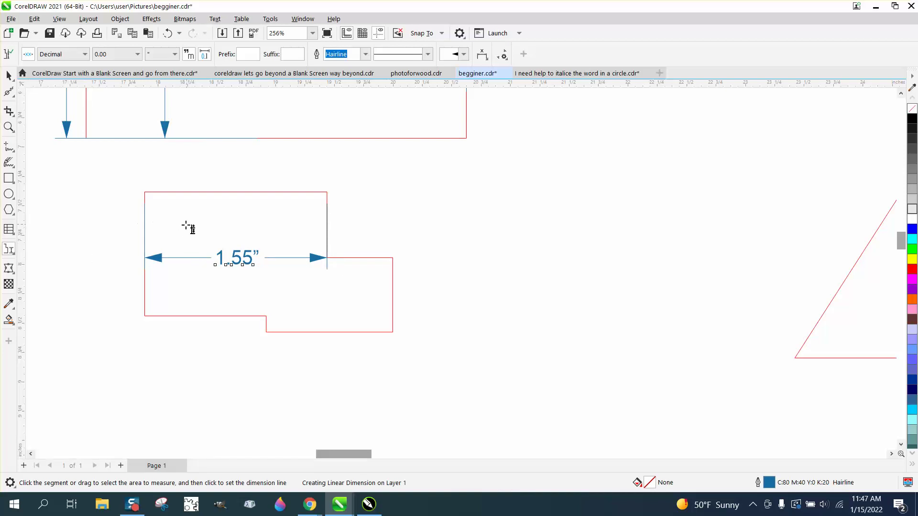
Step: Add a segment dimension to the stepped shape's rightmost vertical edge, placing the dimension line along that edge
click(392, 330)
click(394, 331)
click(395, 303)
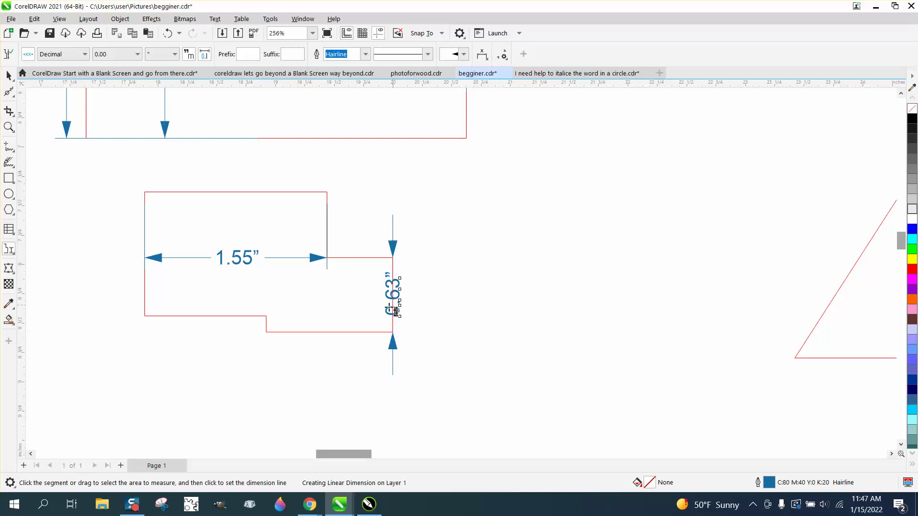
Step: Add a segment dimension to the short vertical step on the shape's lower edge, placing the dimension line inside the shape
click(267, 332)
click(266, 317)
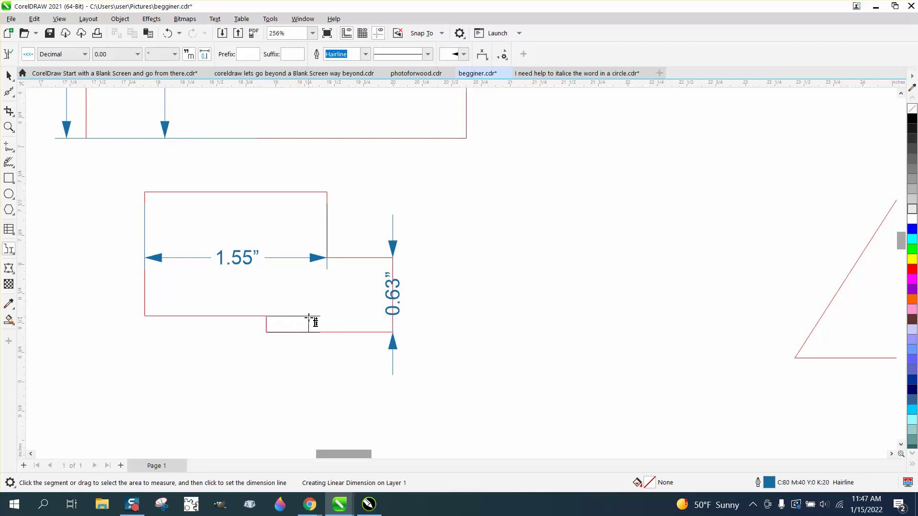
click(311, 317)
scroll(246, 296, down, 1)
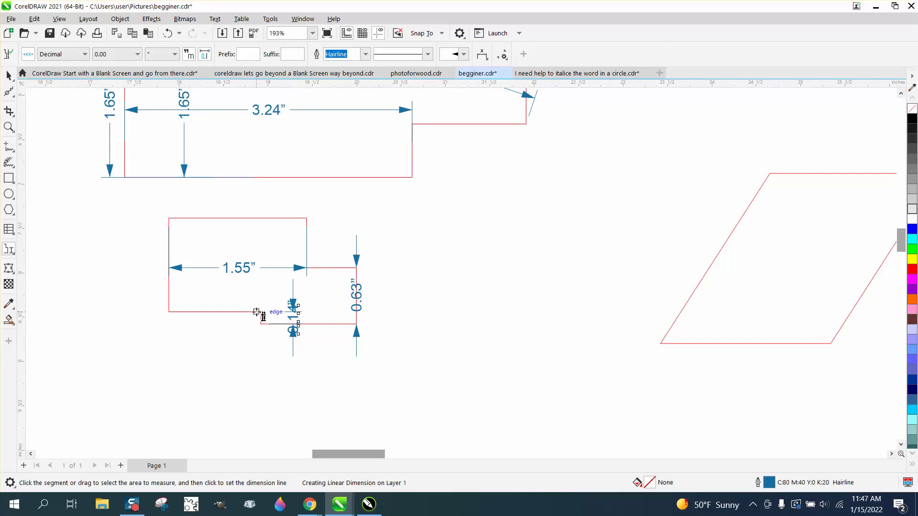
Step: Add an angular dimension to the parallelogram's lower-left corner, measured from its base to its left slanted edge
scroll(259, 314, down, 1)
click(9, 249)
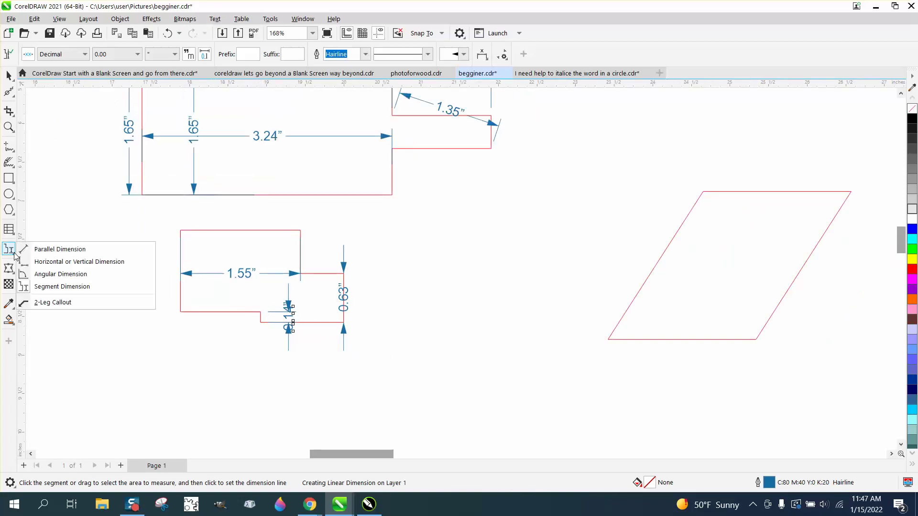
click(61, 273)
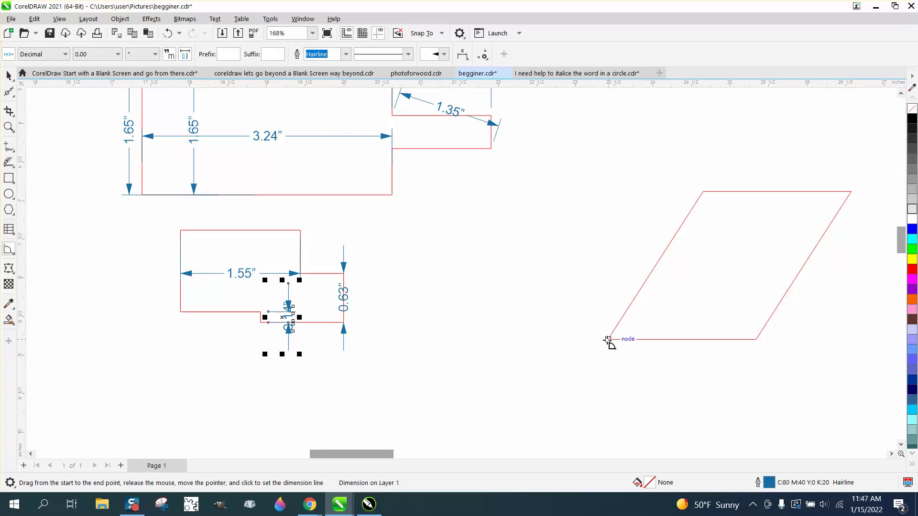
drag(607, 340, 692, 330)
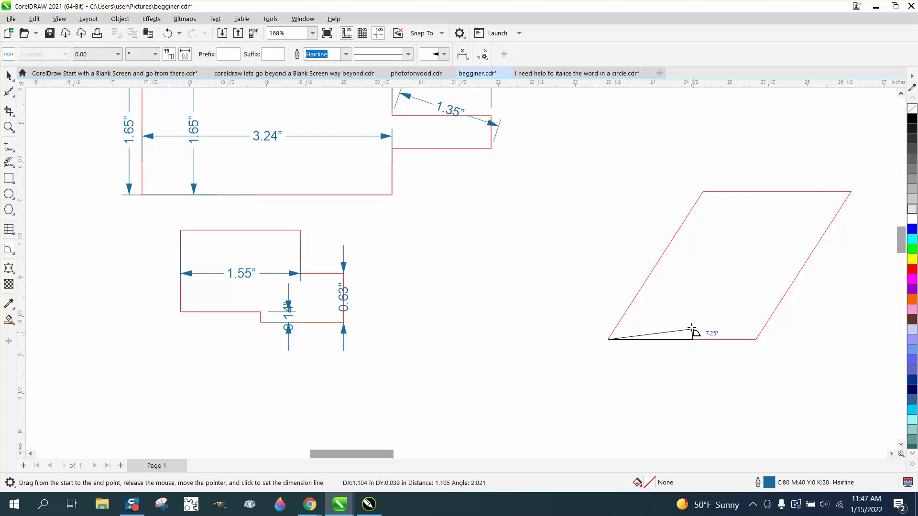
click(658, 268)
click(660, 271)
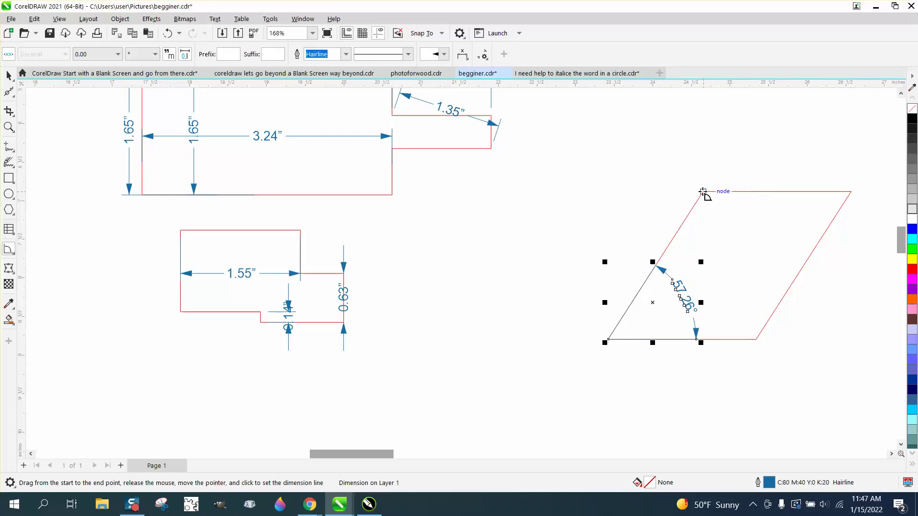
Step: Add an angular dimension to the parallelogram's upper-left corner, measured from its top edge to its left slanted edge
drag(703, 191, 751, 192)
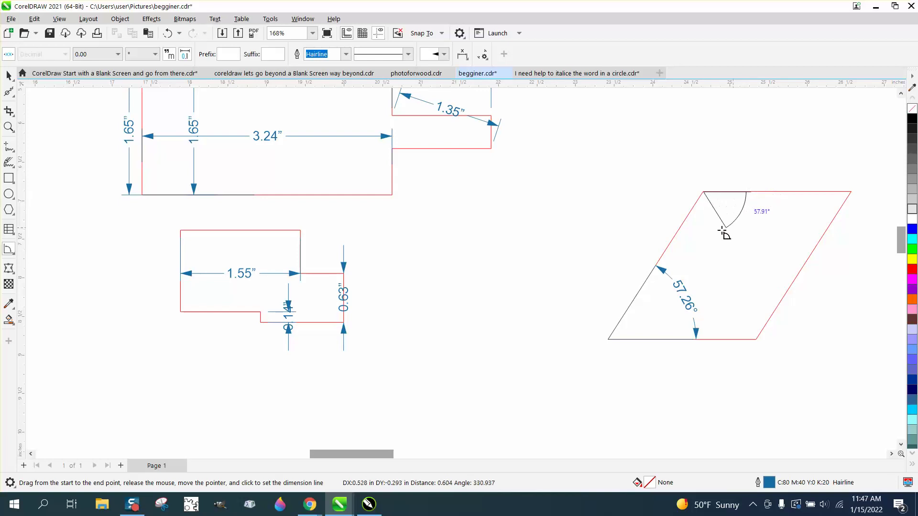
click(682, 225)
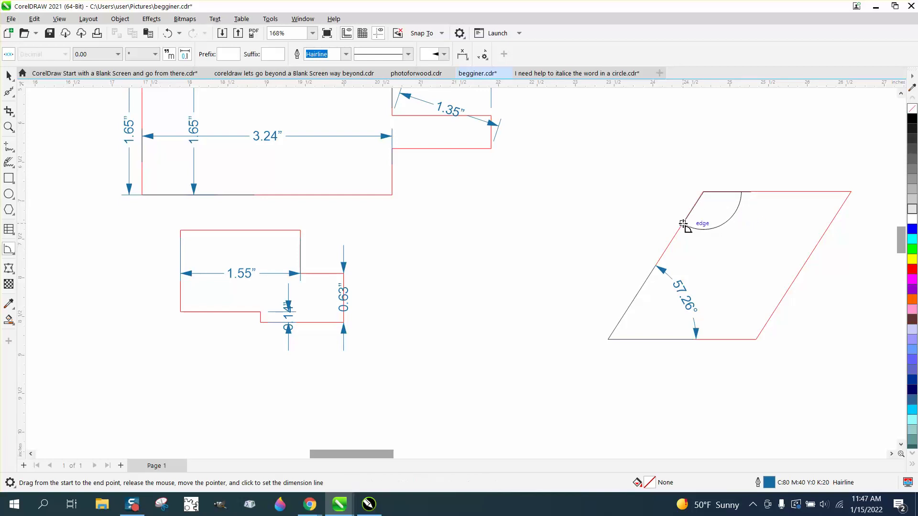
click(684, 225)
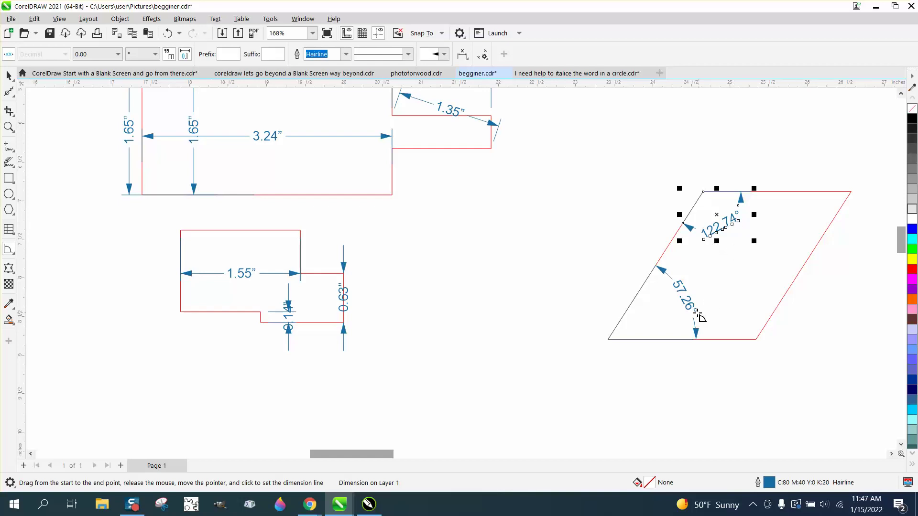
Step: Draw a 2-leg callout from the smaller stepped shape's upper-right corner, ending up and to the right, and label it "fadfadsfds"
click(14, 254)
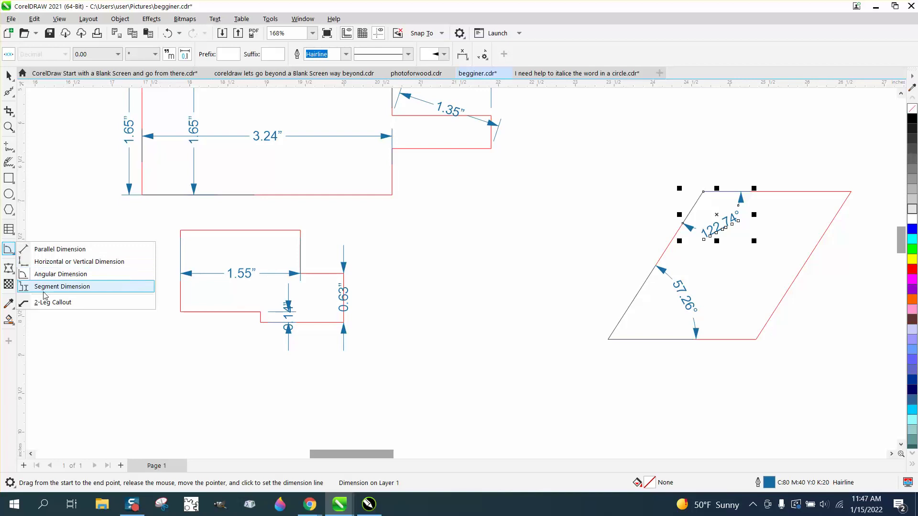
click(55, 302)
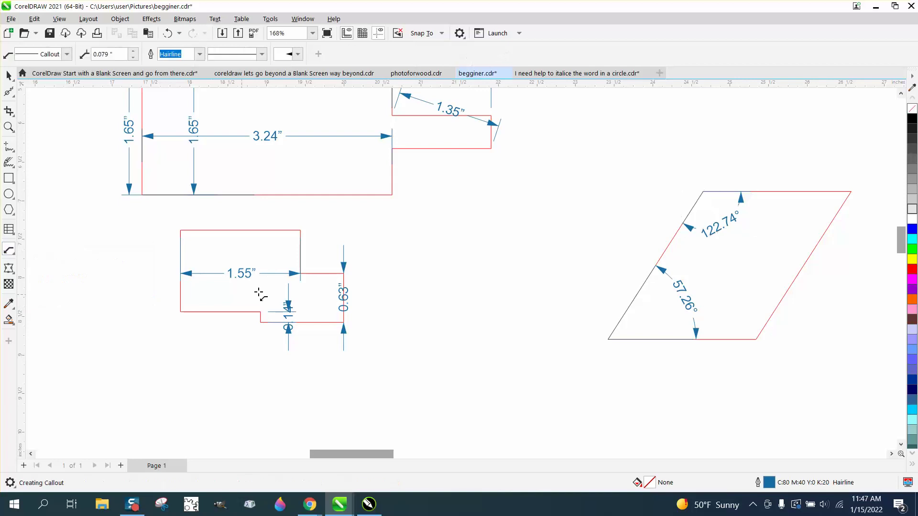
click(300, 231)
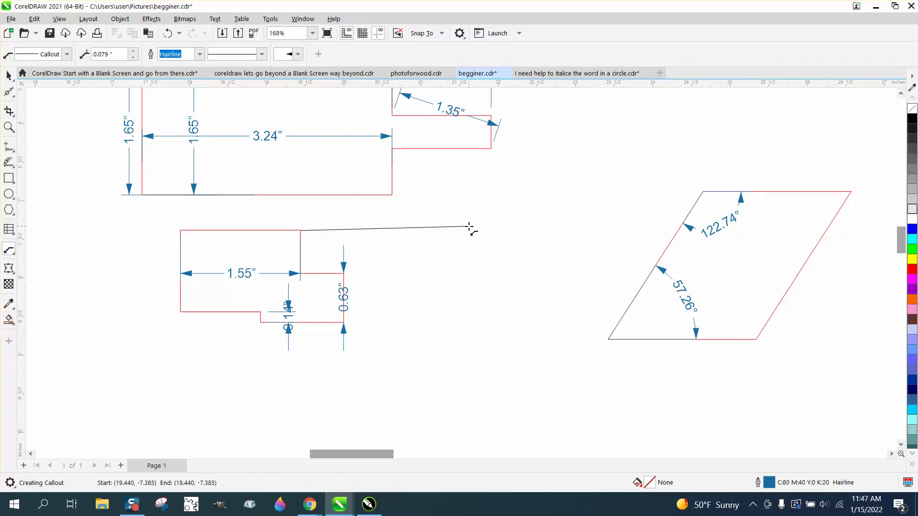
click(515, 176)
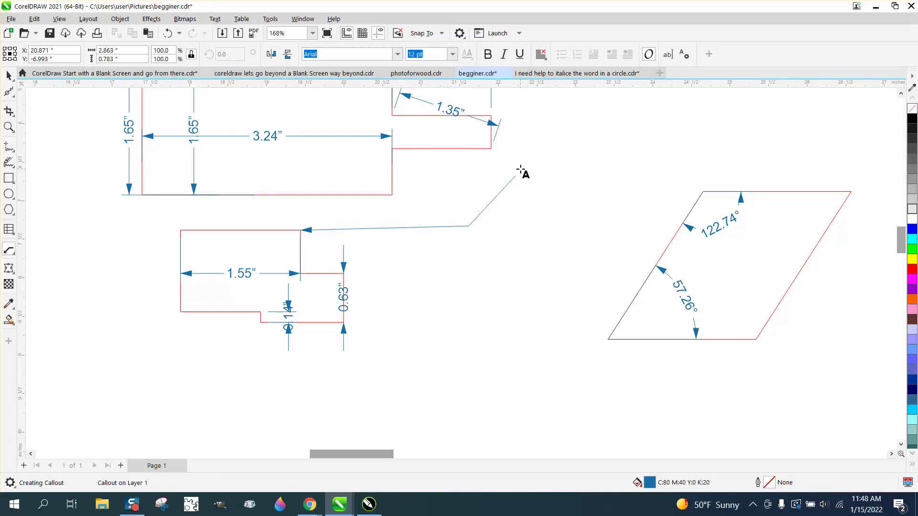
text(fadfadsfds)
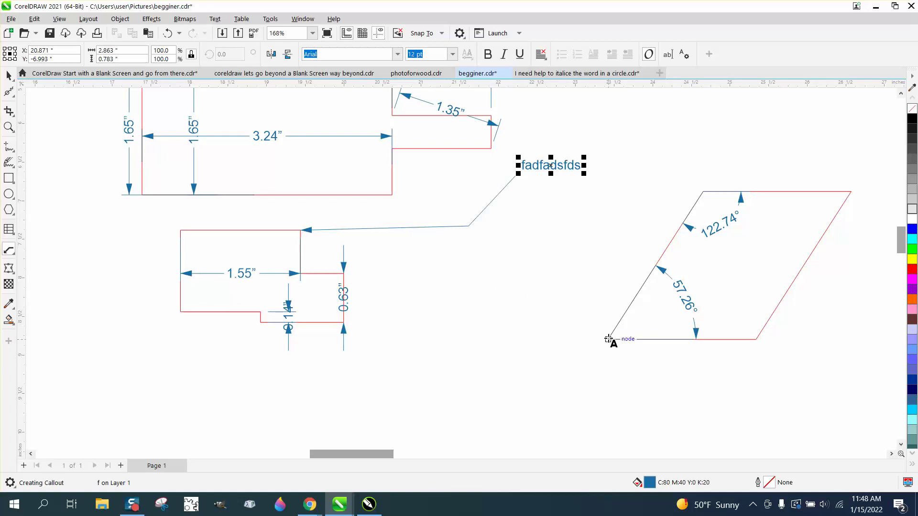
Step: Add another 2-leg callout from the parallelogram's lower-left corner, leading left and upward, with the label "point"
drag(608, 339, 504, 323)
click(489, 272)
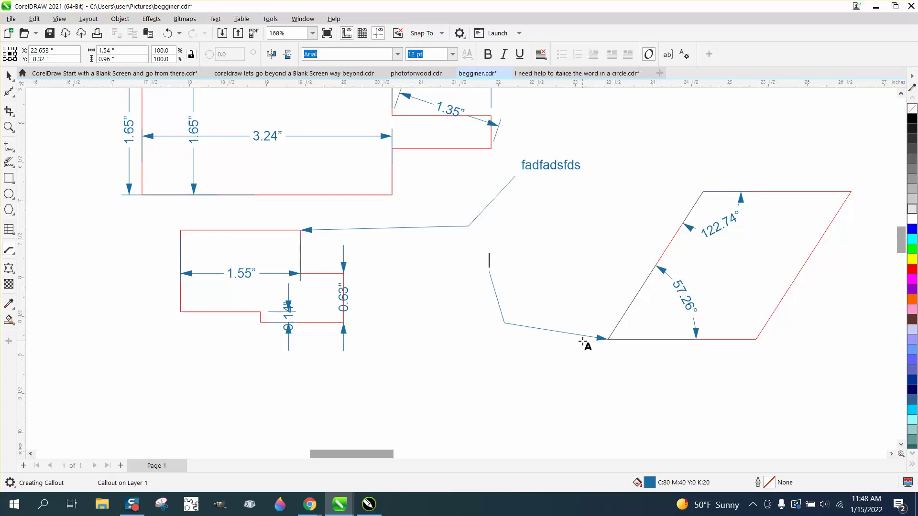
text(pi)
key(Escape)
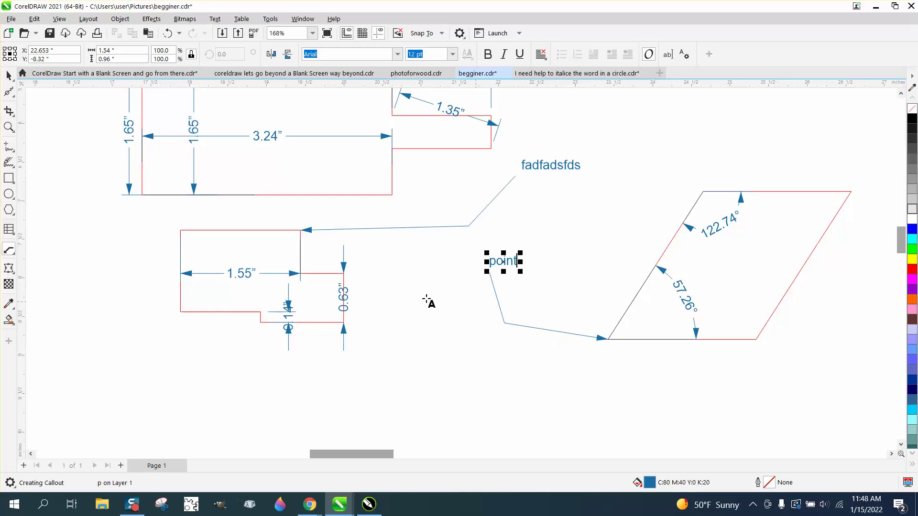
key(space)
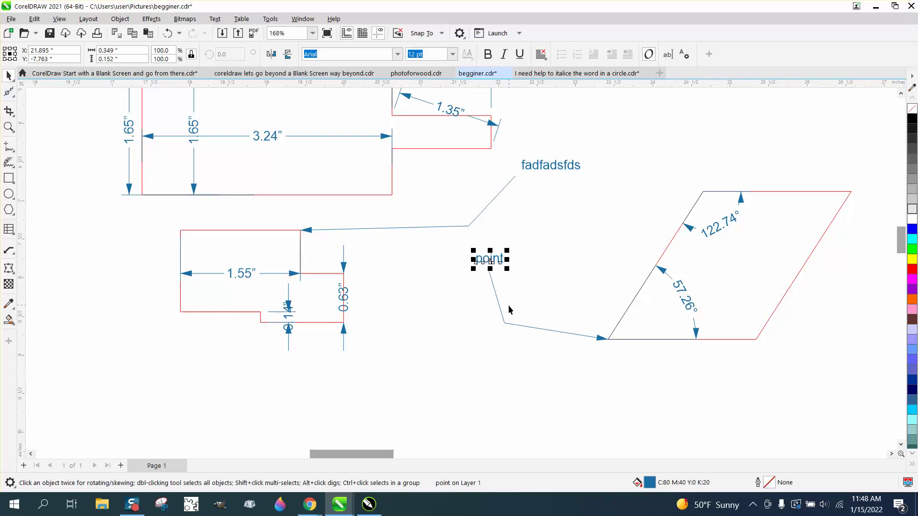
scroll(477, 303, down, 5)
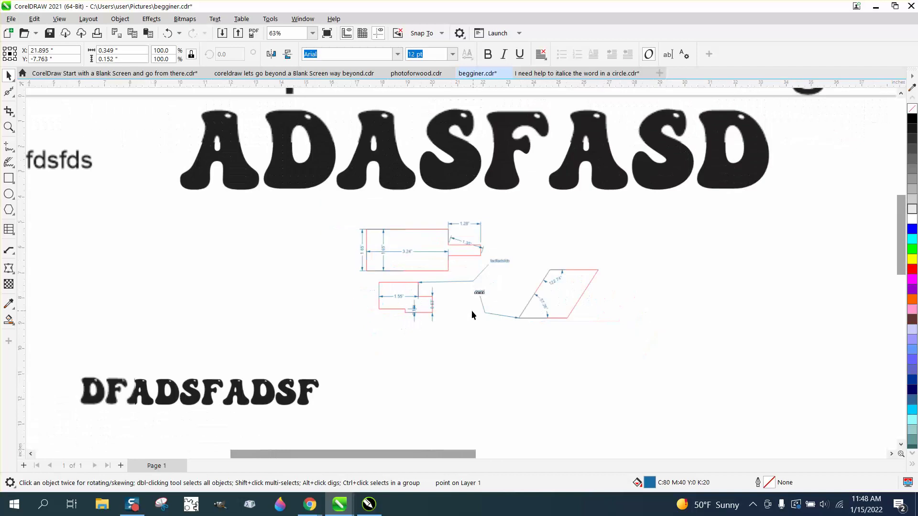
scroll(472, 315, down, 3)
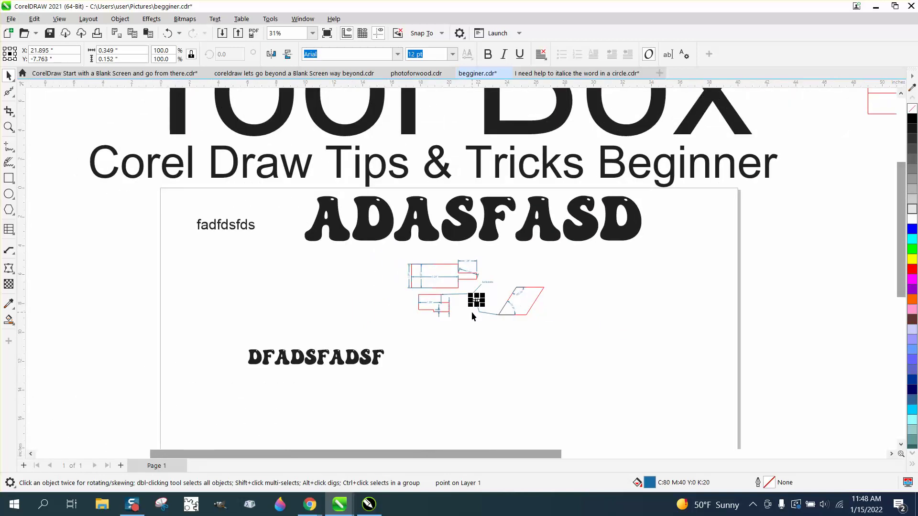